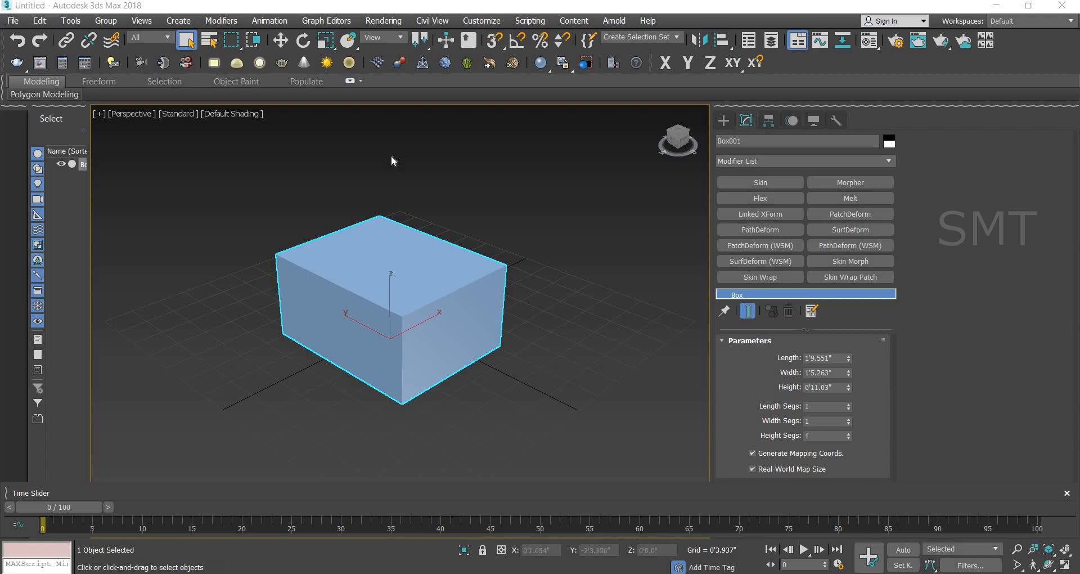
Step: Create a cylinder beside the existing box, about 0'2.75" in radius and 1'0.5" high
left_click(724, 120)
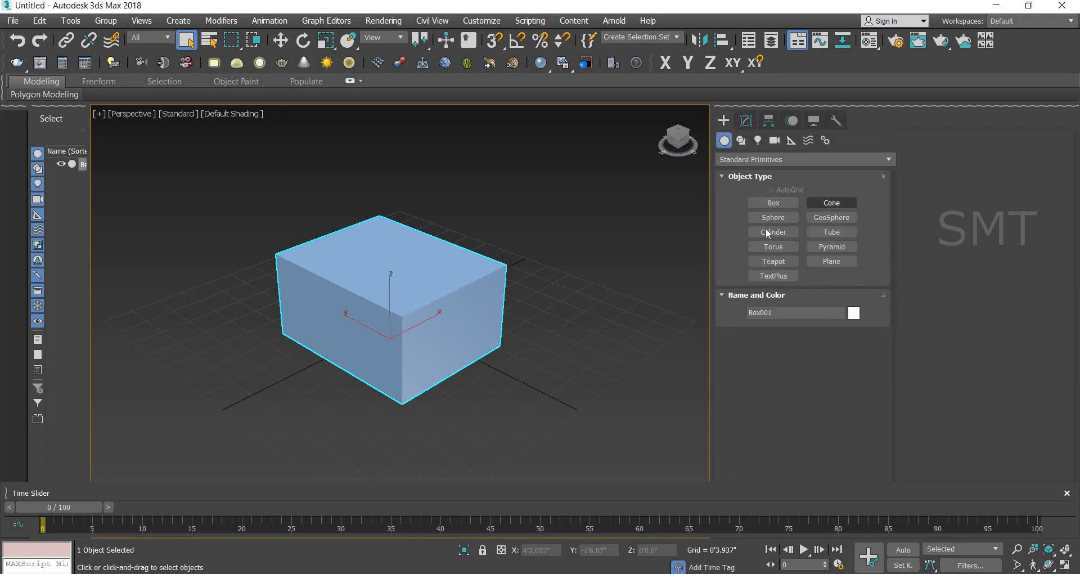
left_click(768, 231)
left_click_drag(540, 398, 558, 414)
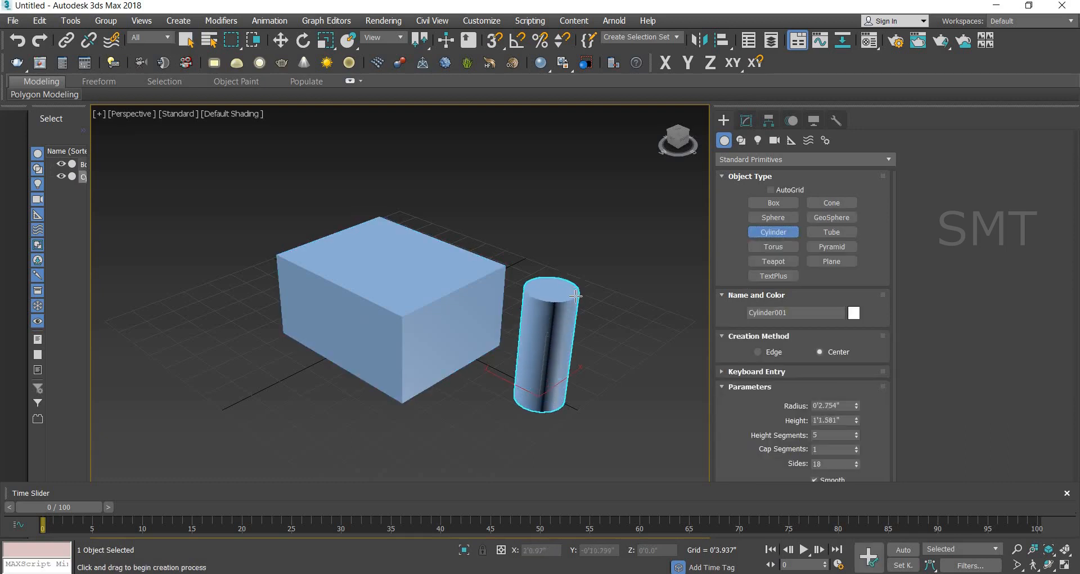
left_click(585, 295)
Step: Create a tube on the box's other side, with radii of about 0'3.1" and 0'4.2" and a height of about 0'10.9"
left_click(838, 232)
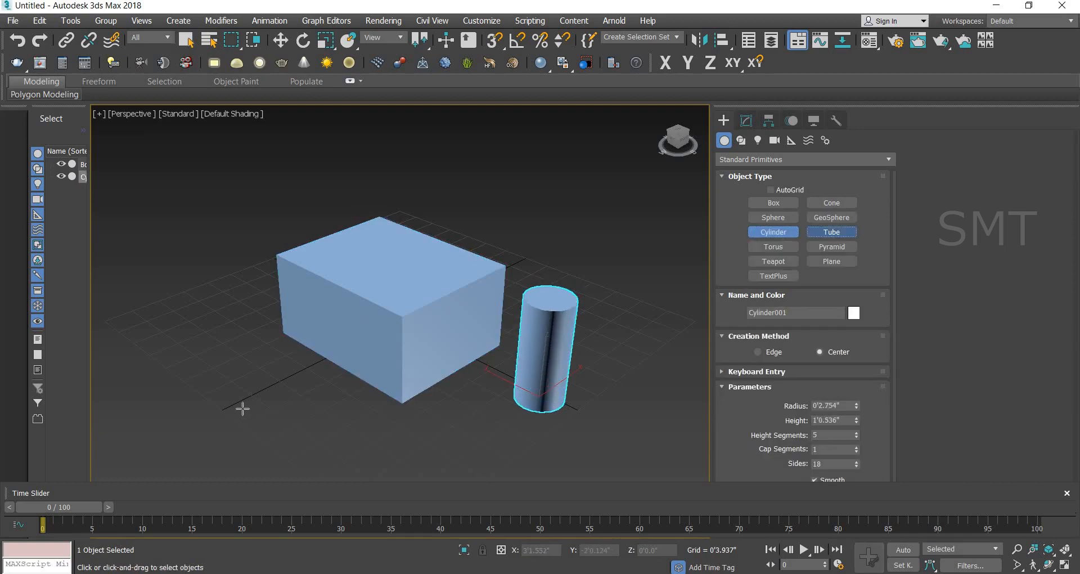
left_click_drag(231, 400, 243, 413)
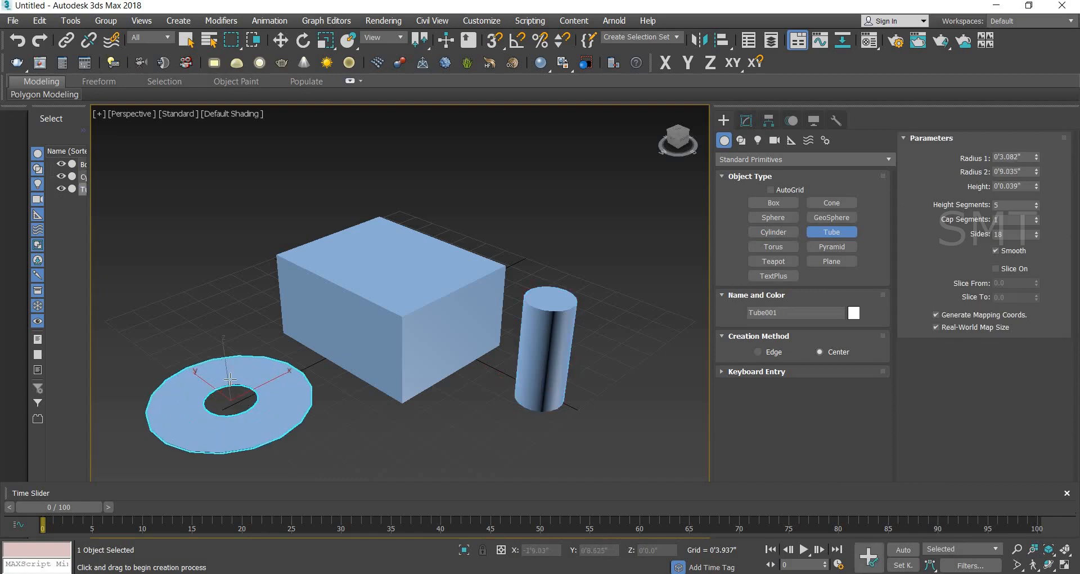
left_click(228, 376)
left_click(229, 284)
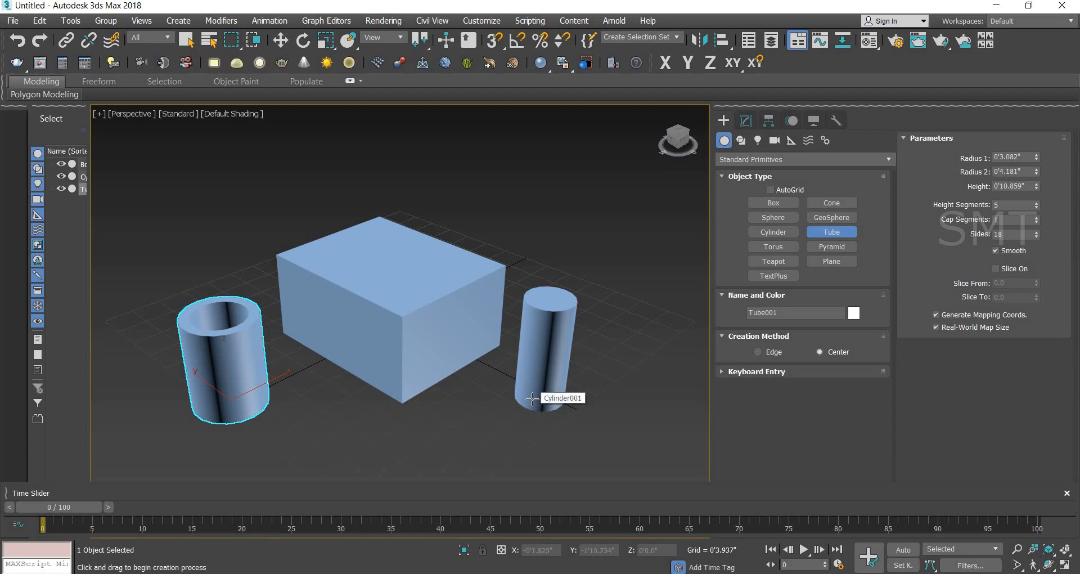
Step: Hide the modifier set buttons while the tube is being modified
left_click(747, 120)
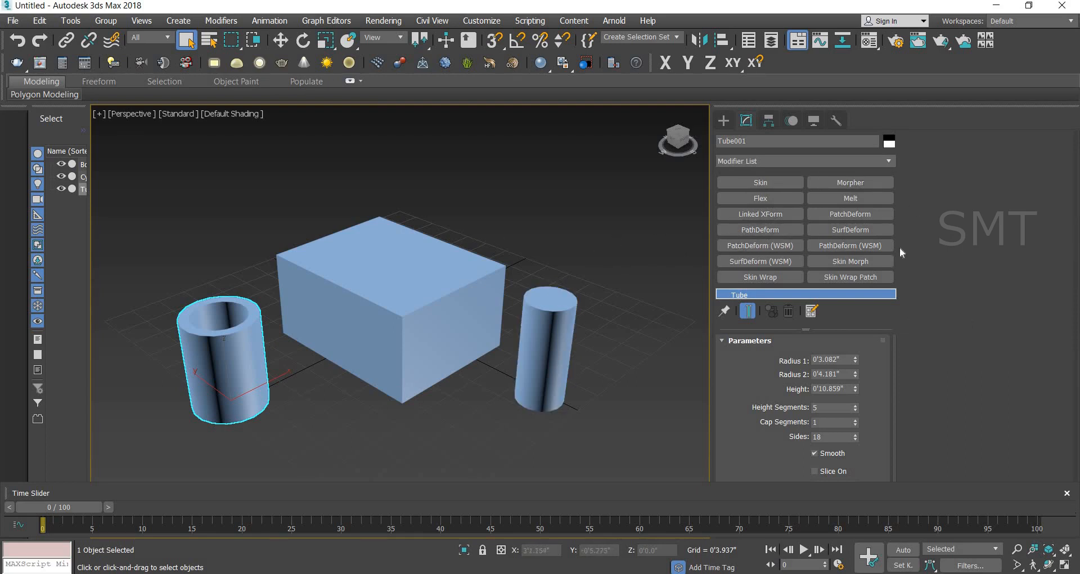
left_click(811, 311)
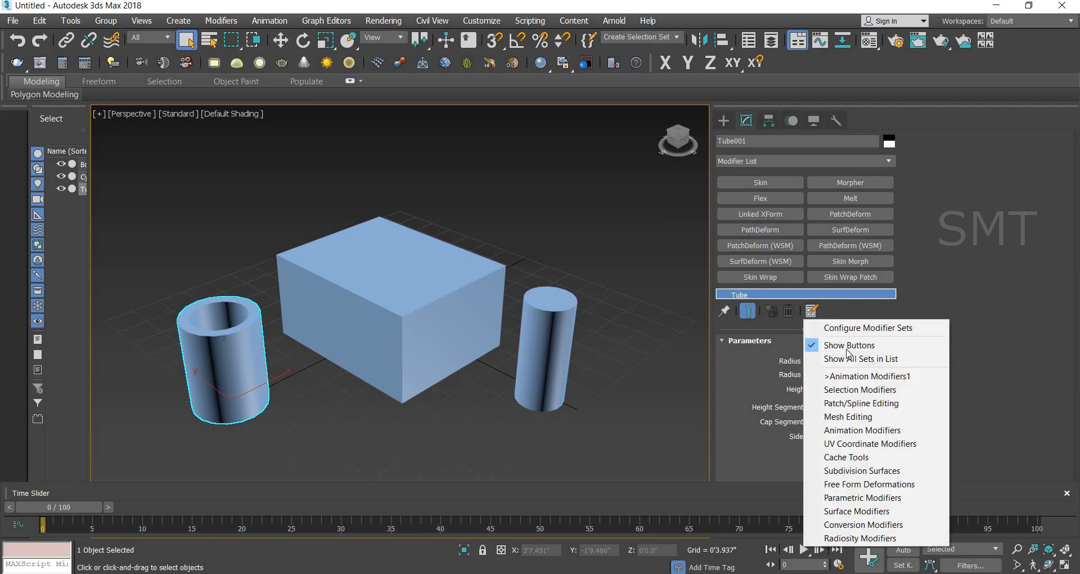
left_click(896, 345)
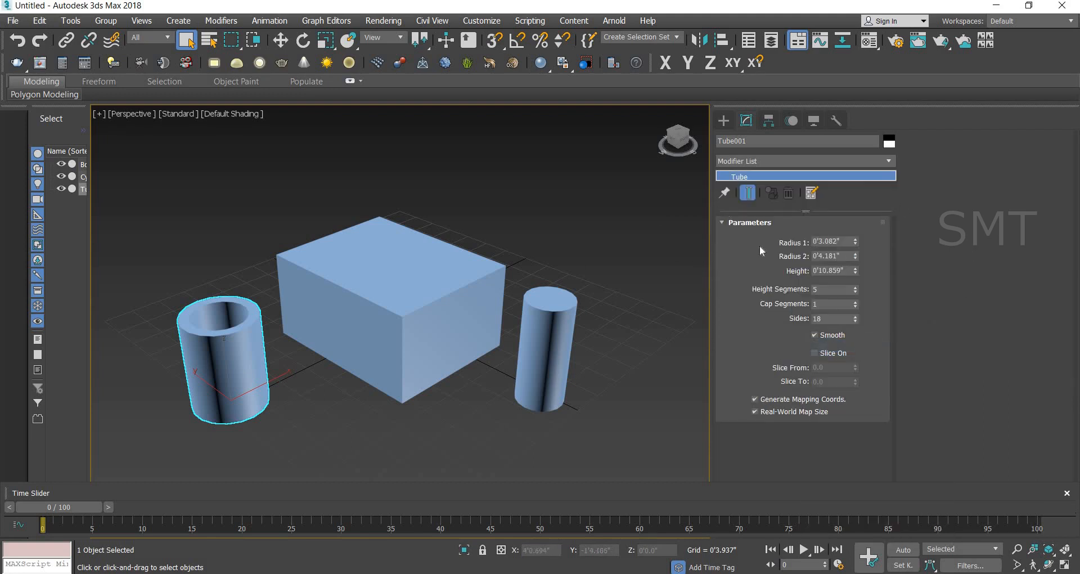
Step: Select the box, cylinder and tube together and delete them from the scene
scroll(489, 261, "down", 5)
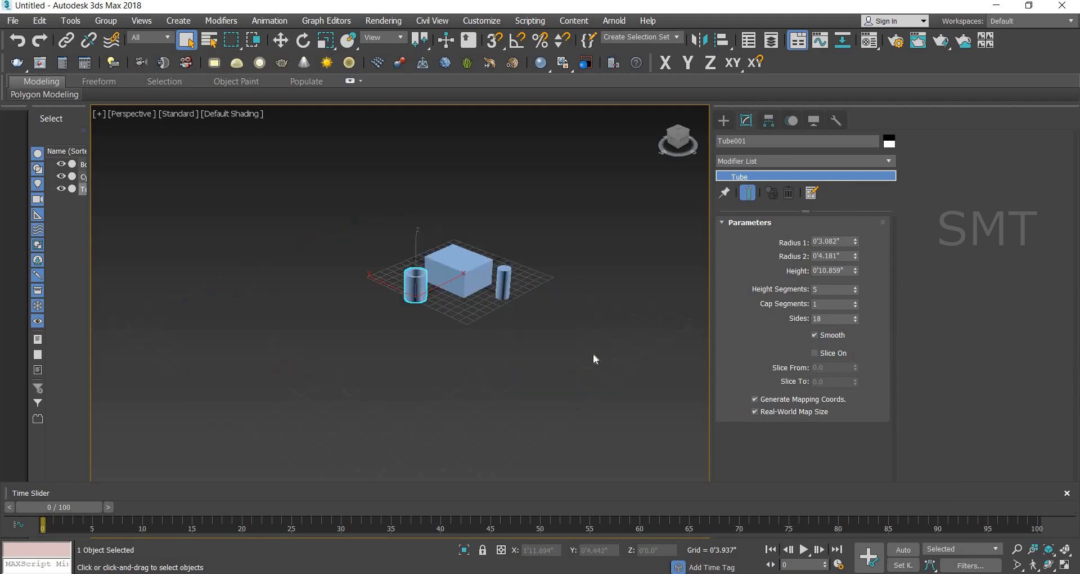
left_click(570, 310)
left_click_drag(289, 193, 627, 374)
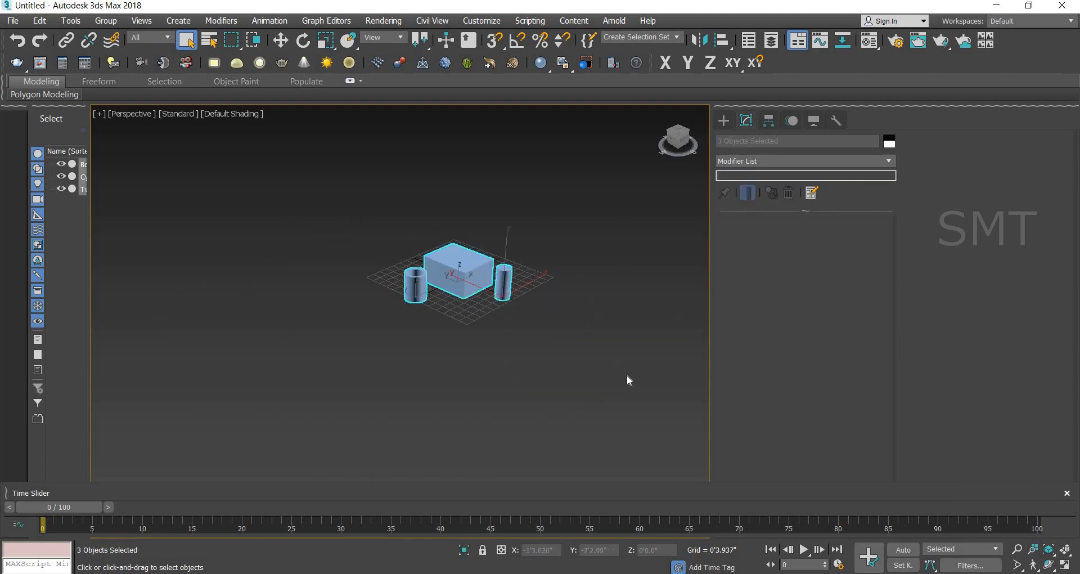
key("Delete")
Step: Create a new box in front of the grid, about 3'5.4" long, 2'6.9" wide and 2'8.5" high
left_click(727, 121)
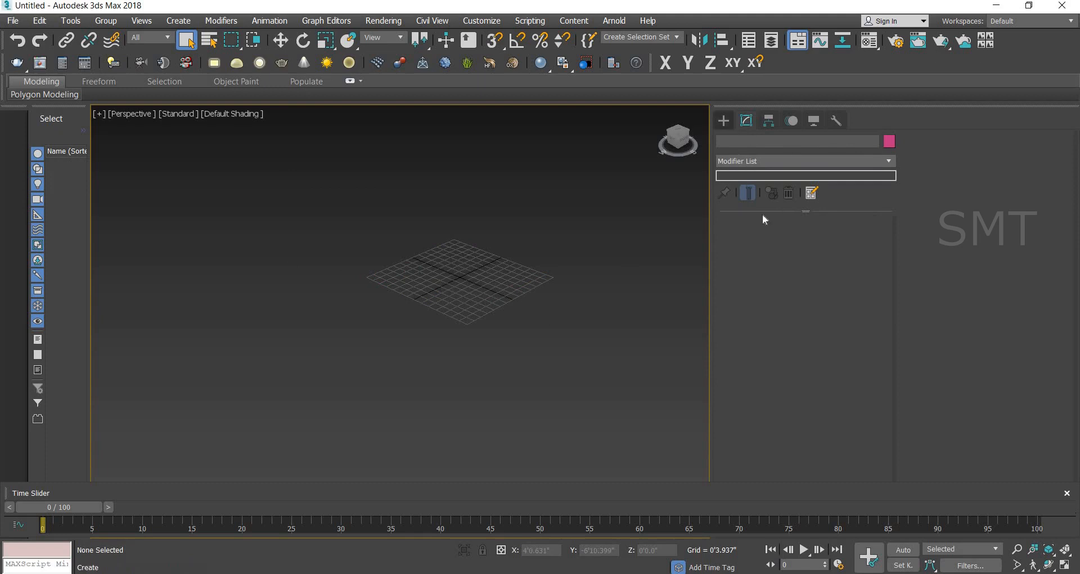
left_click_drag(358, 336, 371, 425)
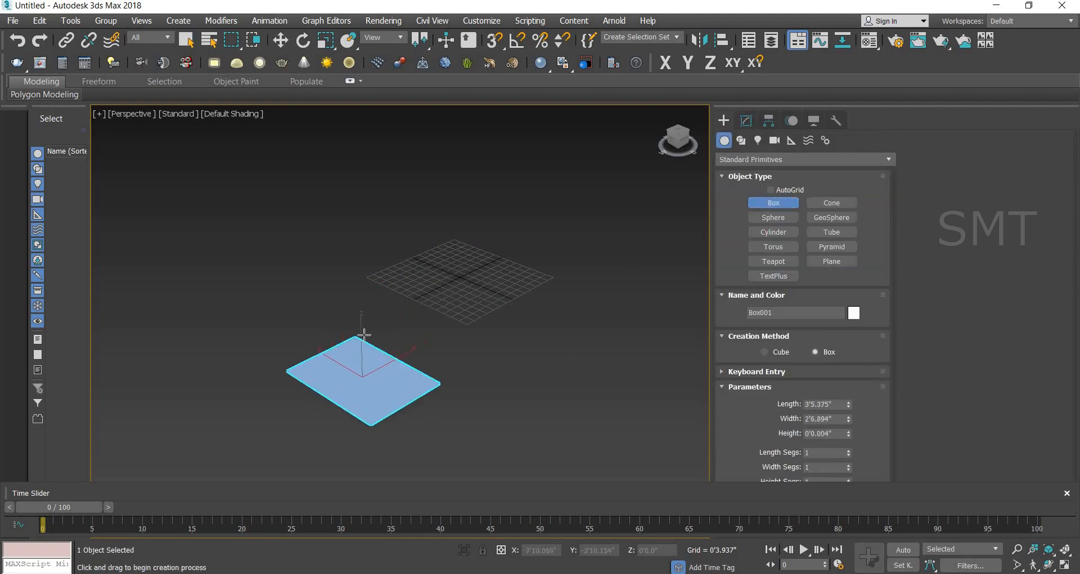
left_click(454, 336)
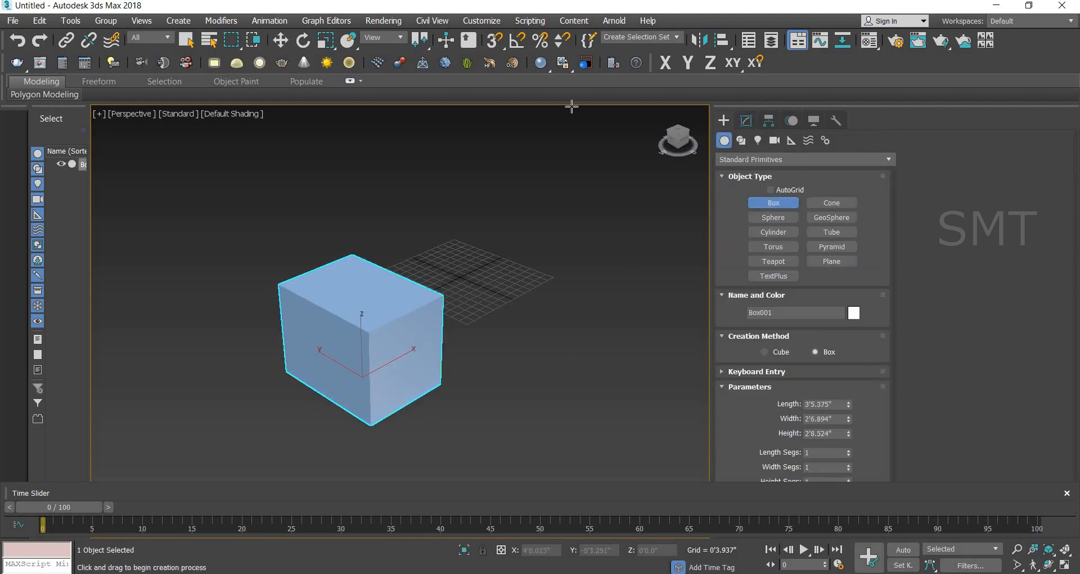
Step: Show the modifier set buttons for the new box
left_click(746, 120)
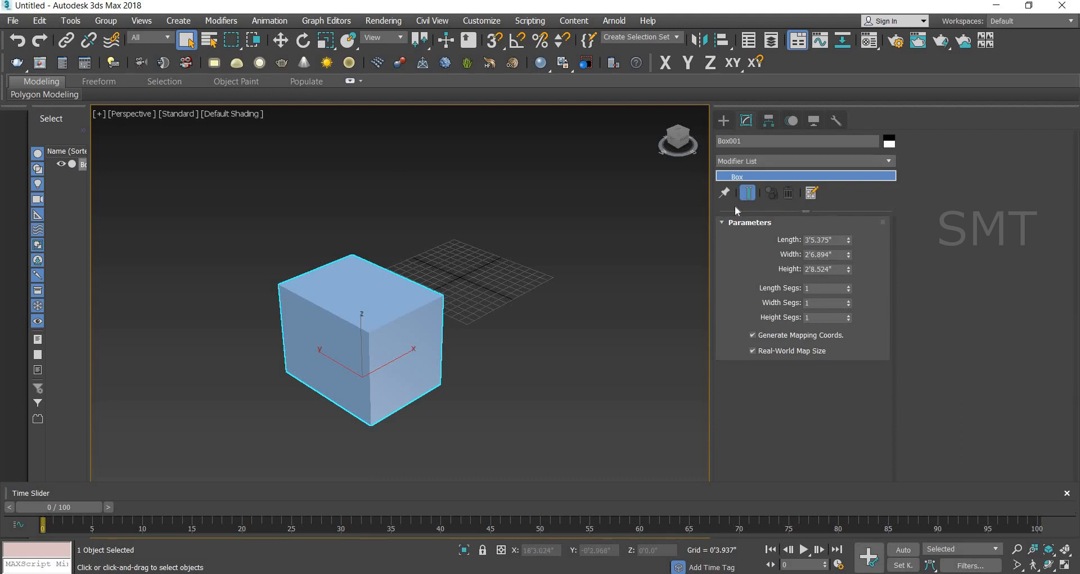
left_click(811, 194)
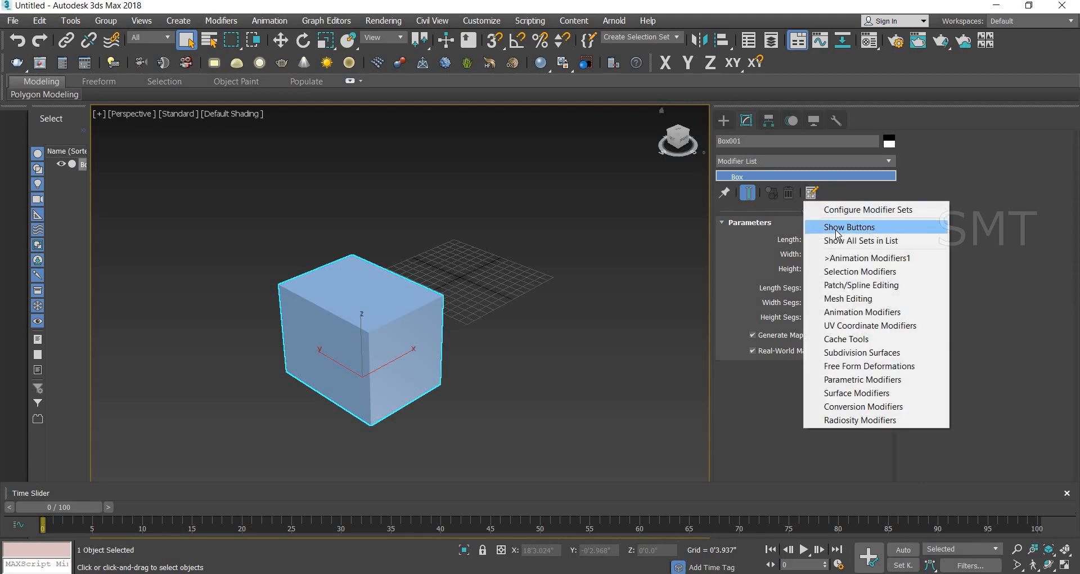
left_click(836, 228)
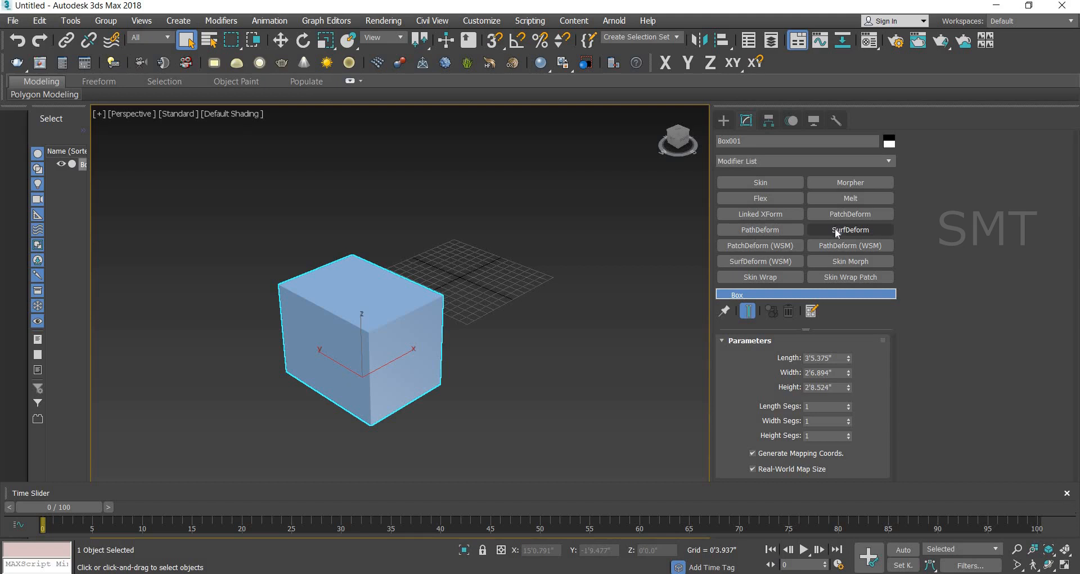
Step: Examine the Selection Modifiers, Surface Modifiers and Free Form Deformations sets in the modifier set configuration
left_click(810, 313)
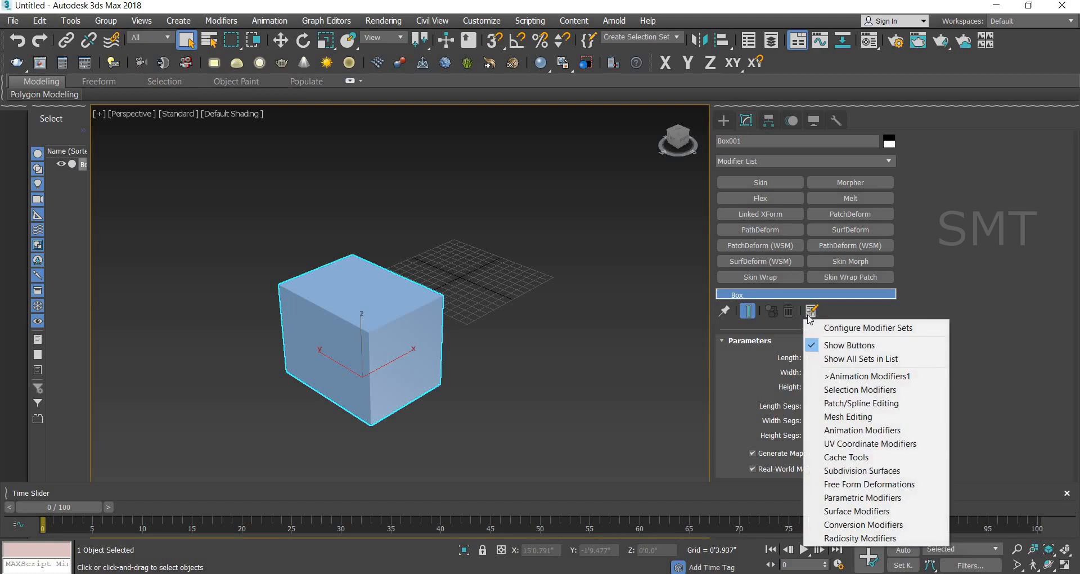
left_click(870, 329)
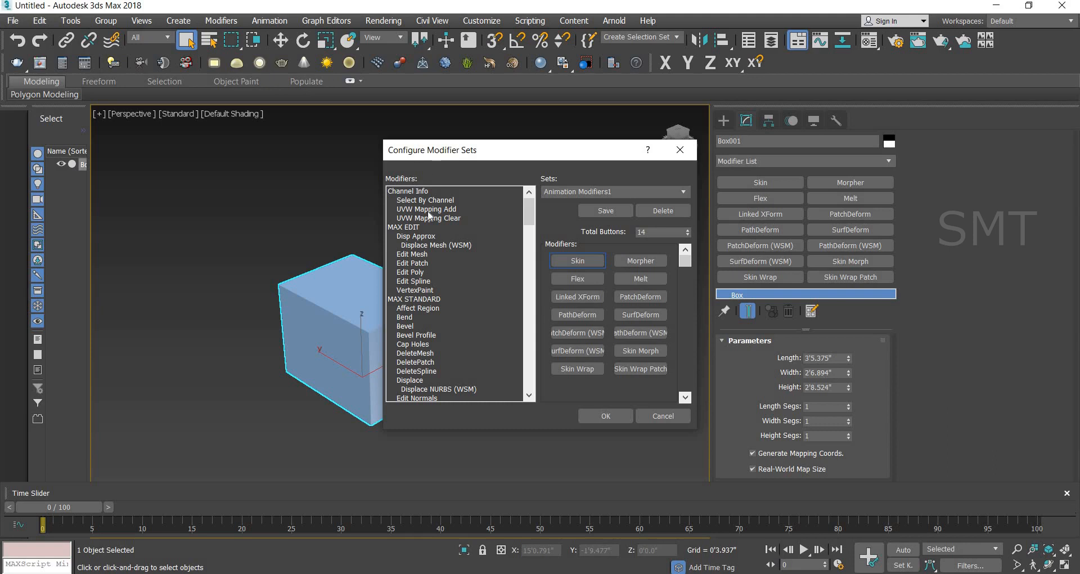
left_click(611, 212)
left_click(683, 193)
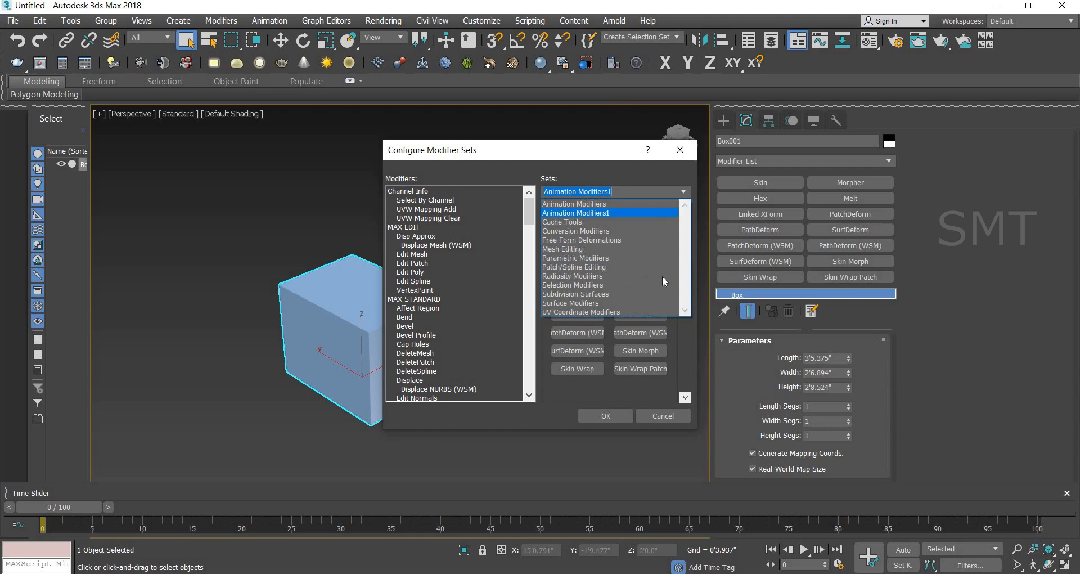
left_click(620, 284)
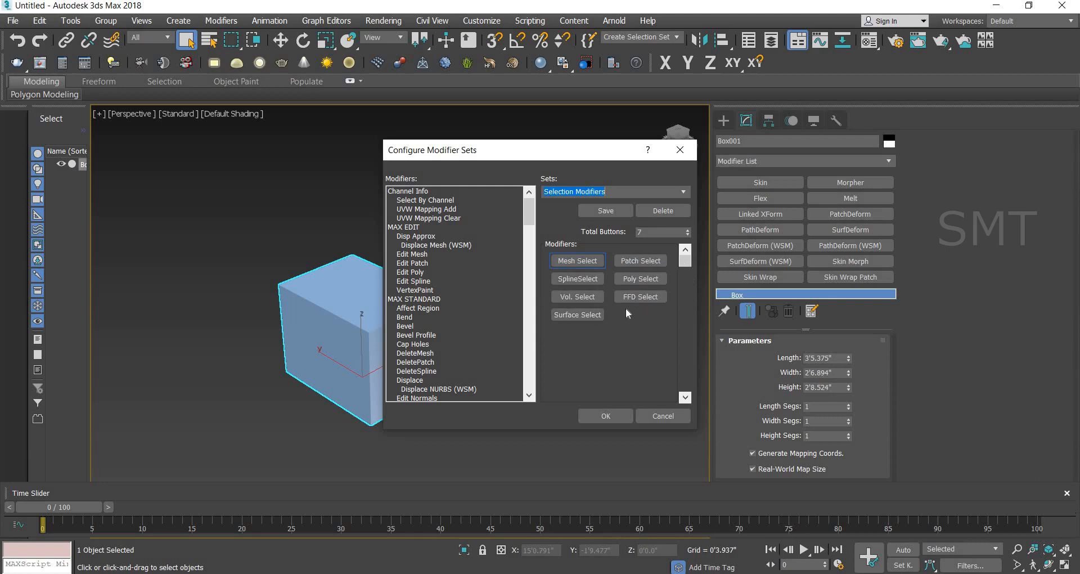
left_click(684, 192)
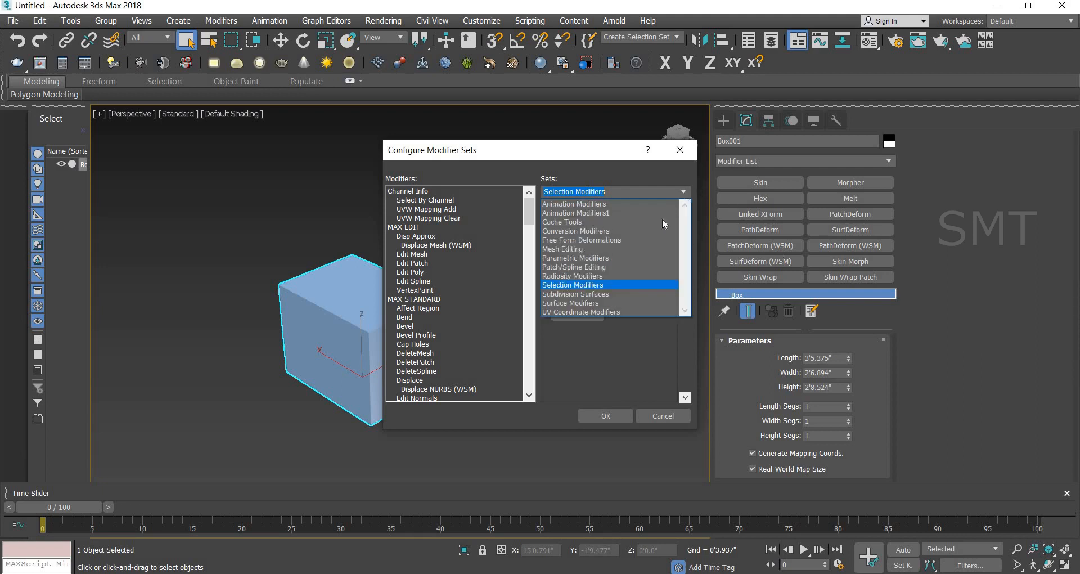
left_click(595, 304)
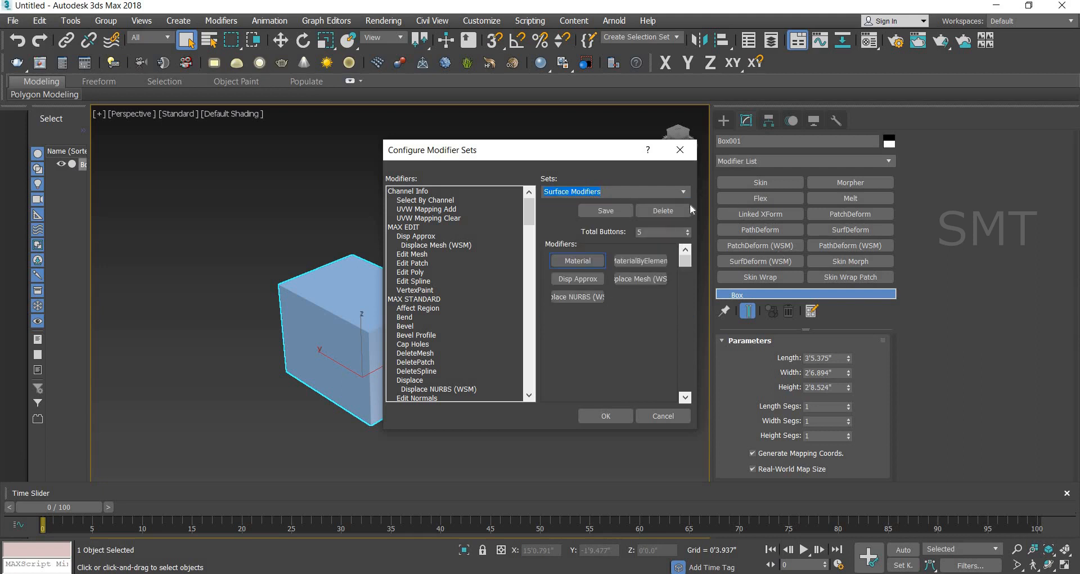
left_click(683, 192)
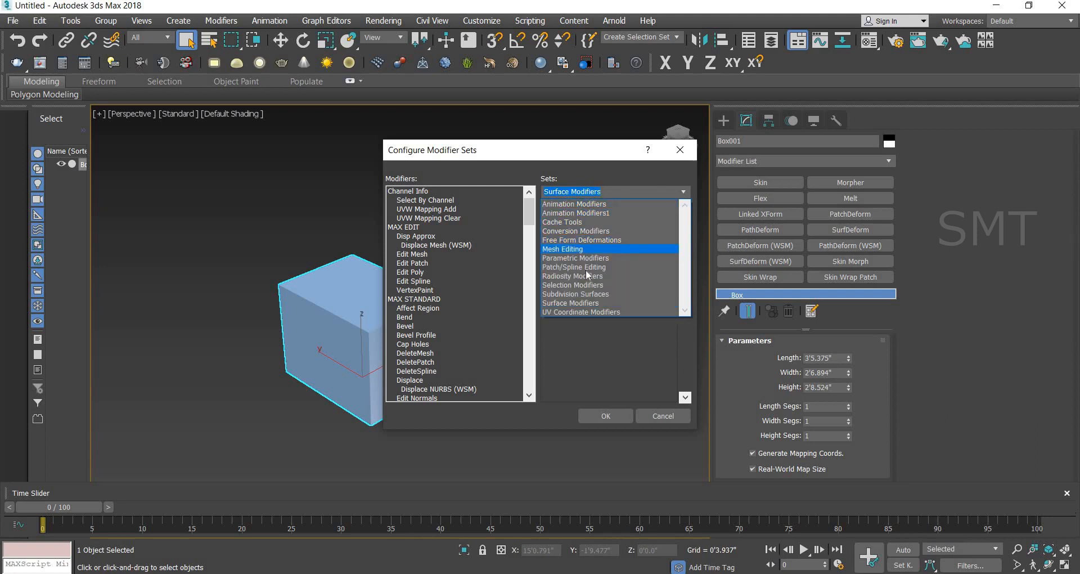
left_click(592, 240)
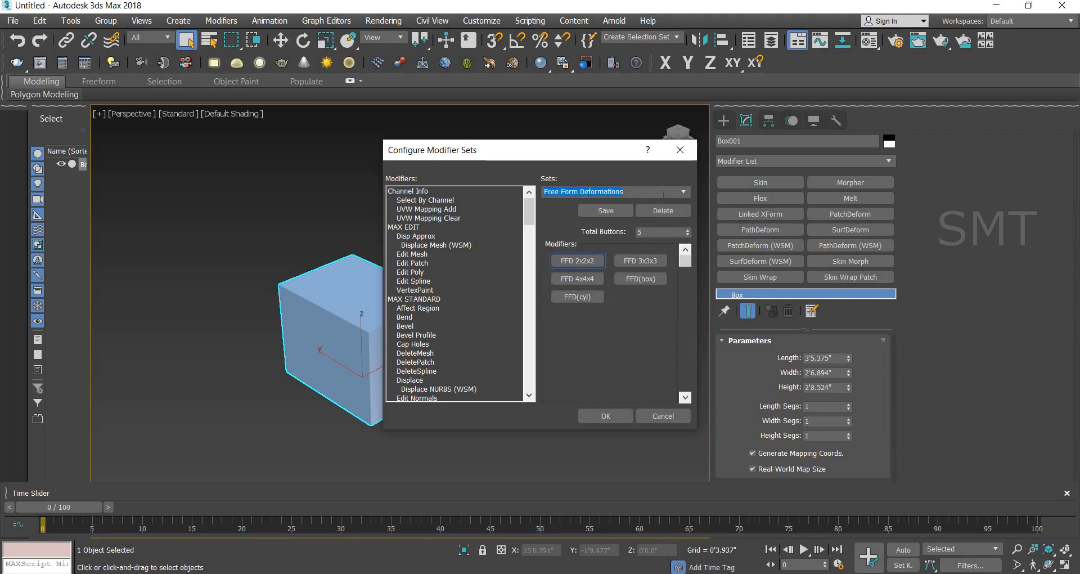
Step: Choose the Animation Modifiers set and accept the modifier set configuration
left_click(684, 192)
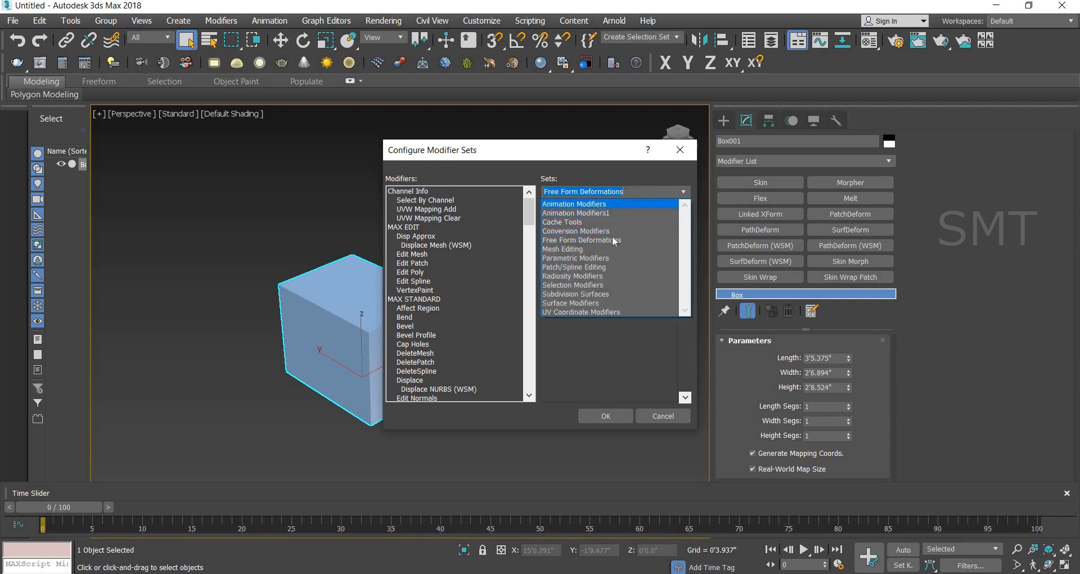
key("Return")
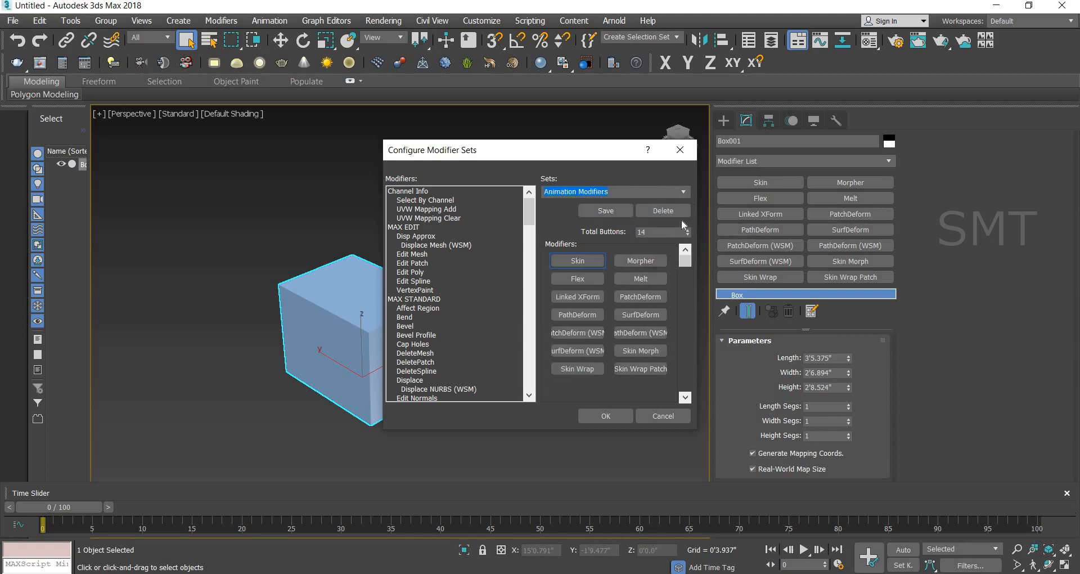
left_click(610, 411)
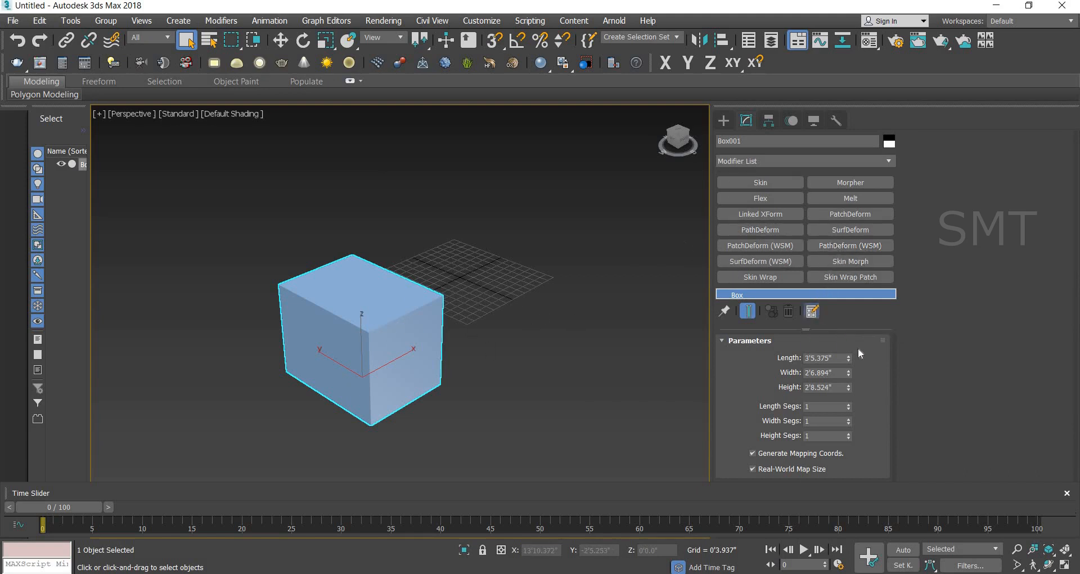
Step: Examine the Subdivision Surfaces, Surface Modifiers and UV Coordinate Modifiers sets in the modifier set configuration, then cancel it
left_click(811, 311)
left_click(867, 326)
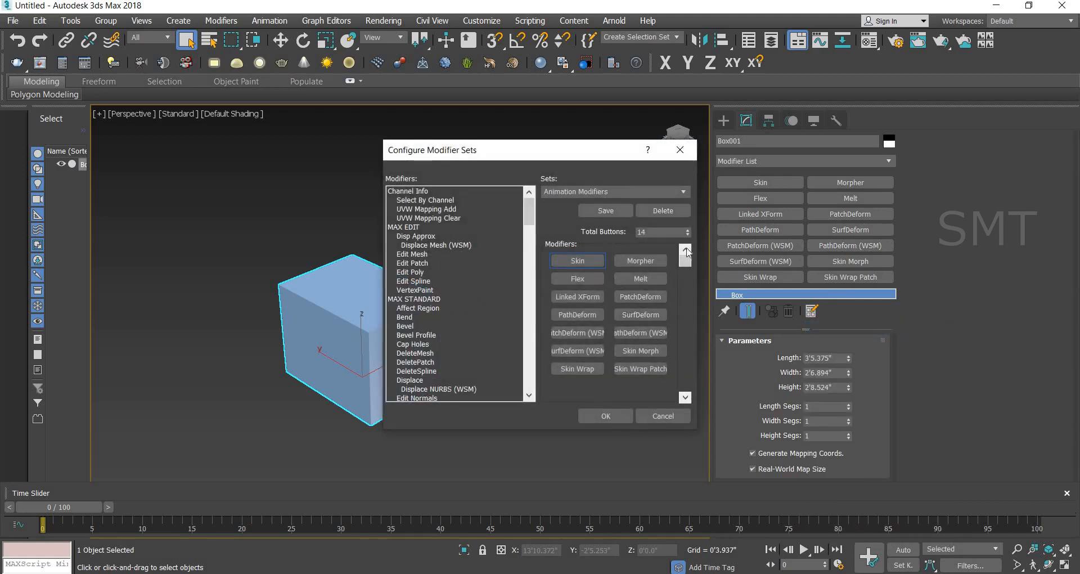
left_click(683, 191)
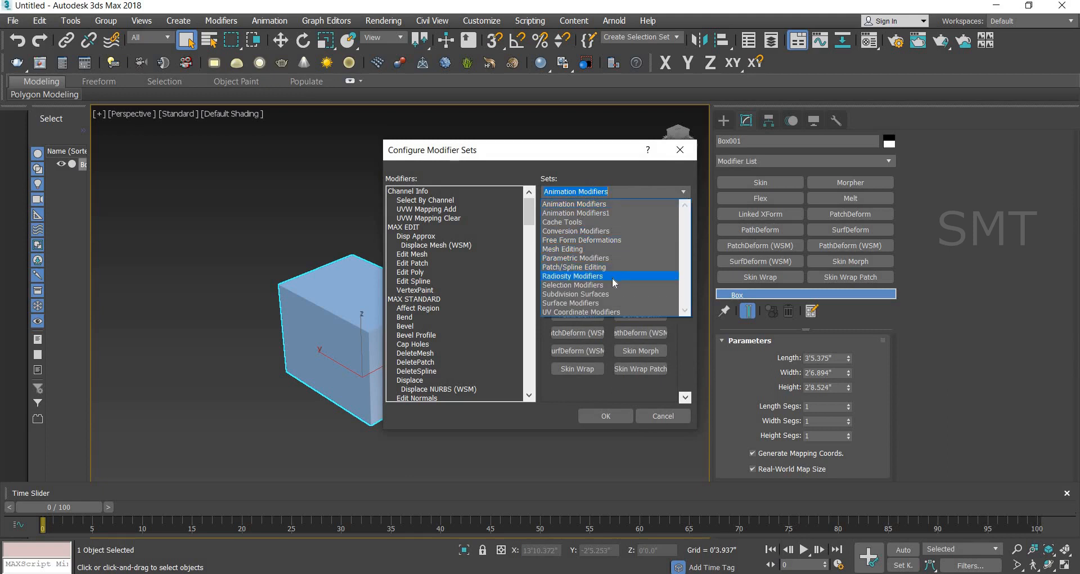
left_click(614, 294)
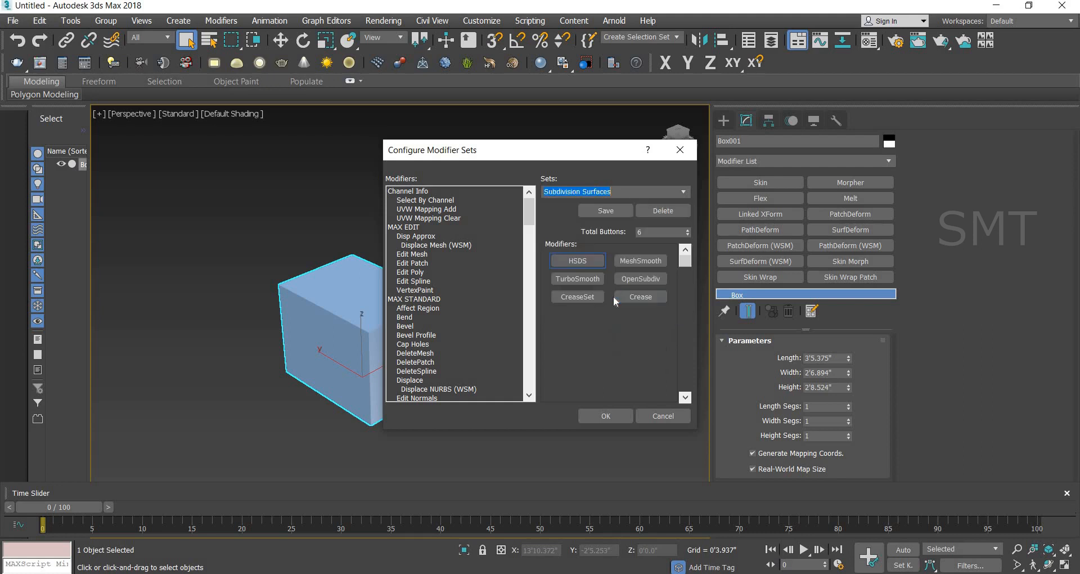
left_click(684, 192)
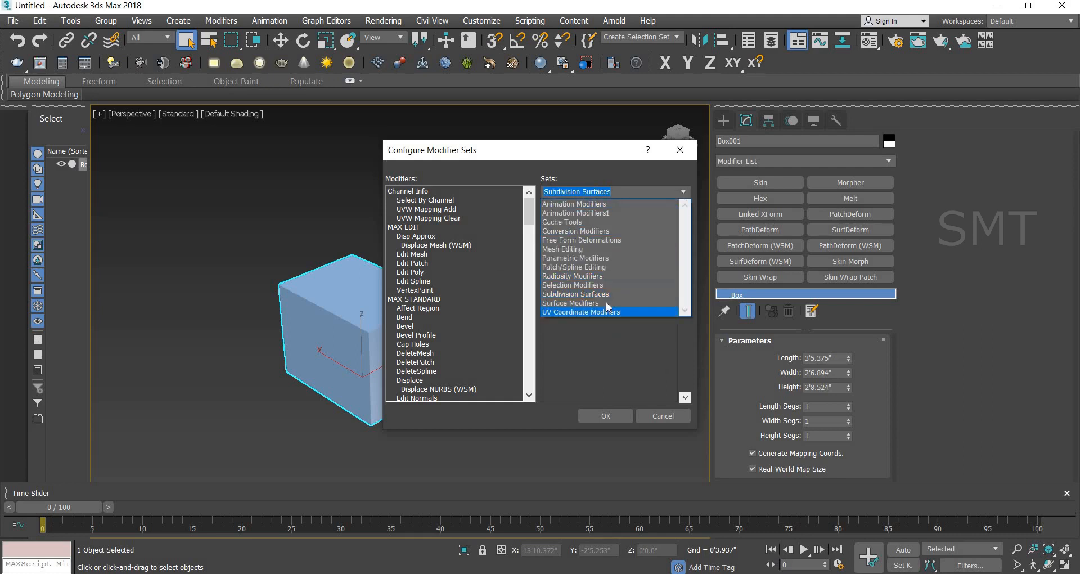
left_click(606, 303)
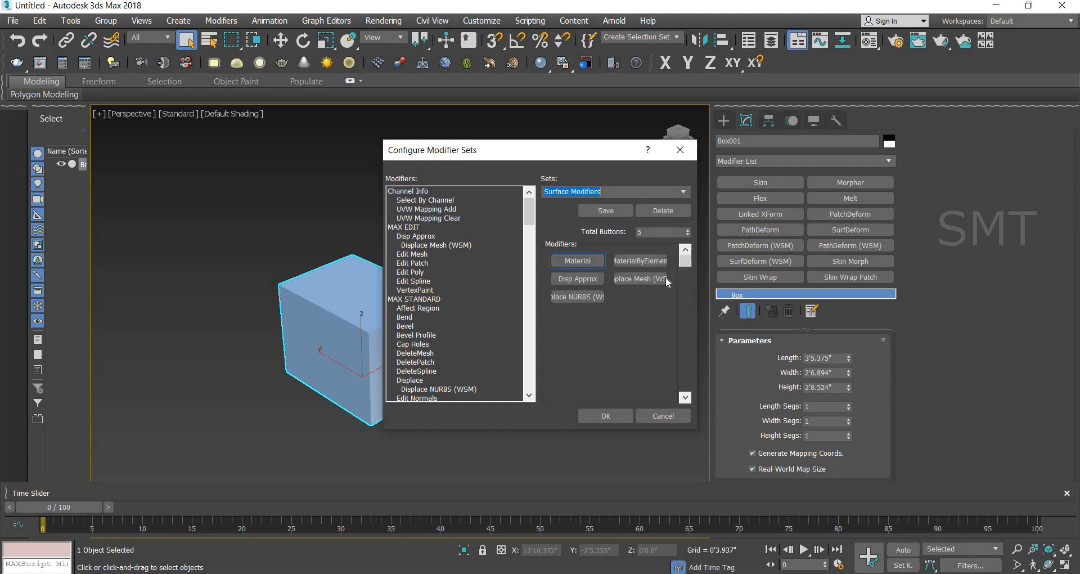
left_click(684, 194)
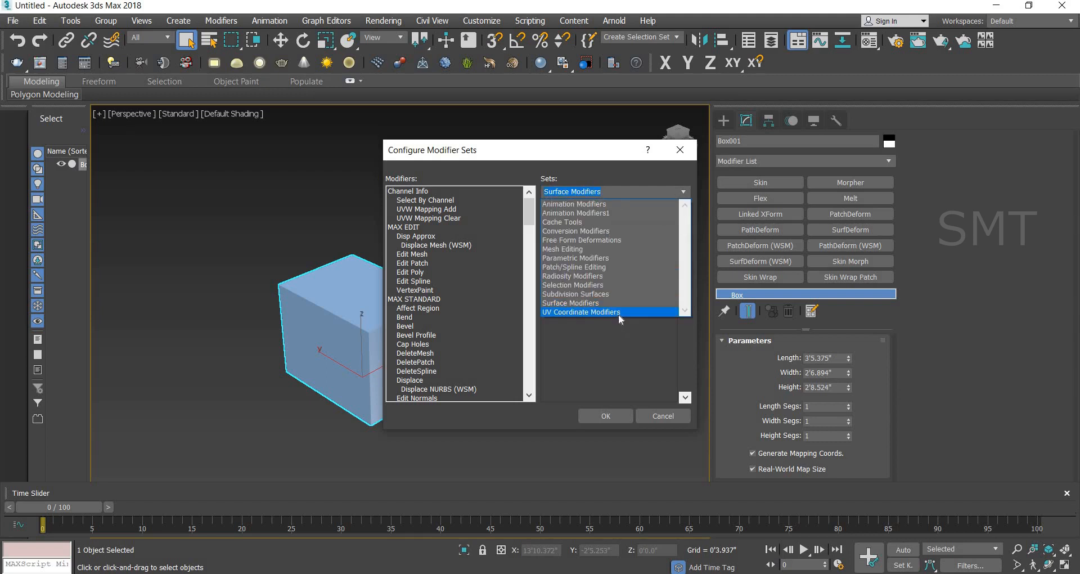
left_click(619, 313)
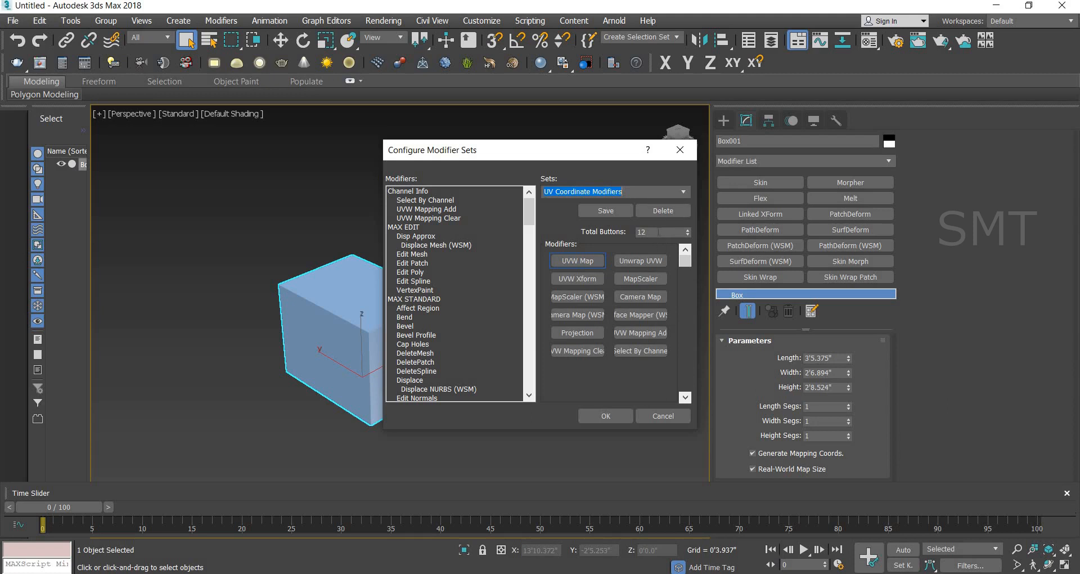
left_click(679, 191)
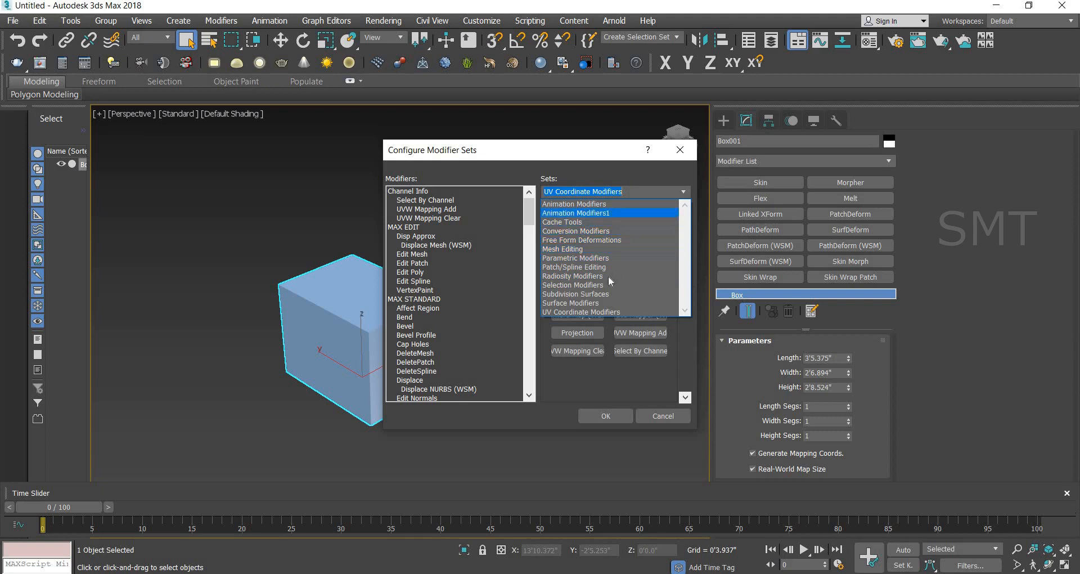
left_click(670, 416)
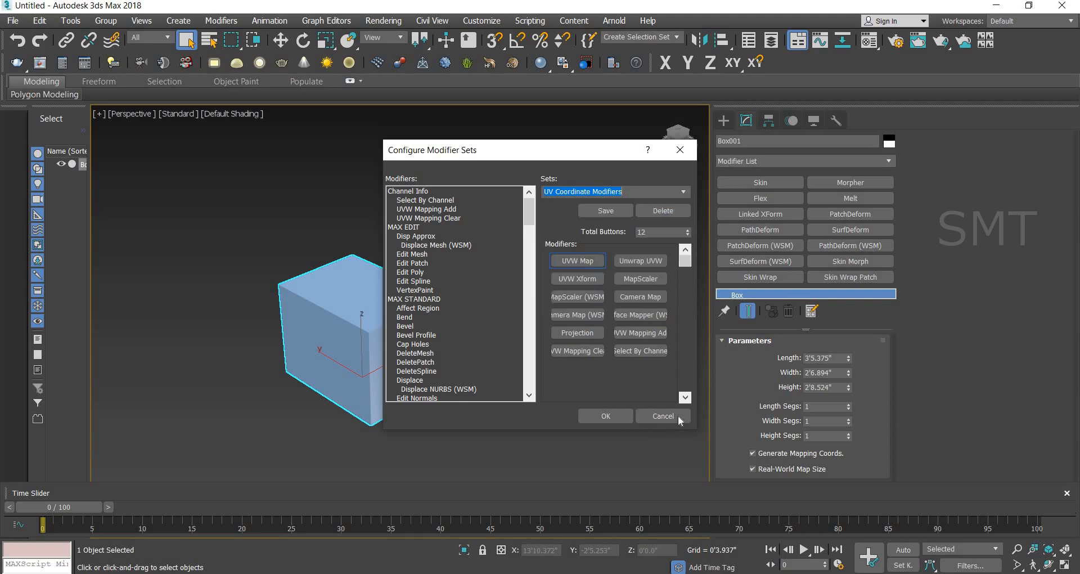
left_click(675, 415)
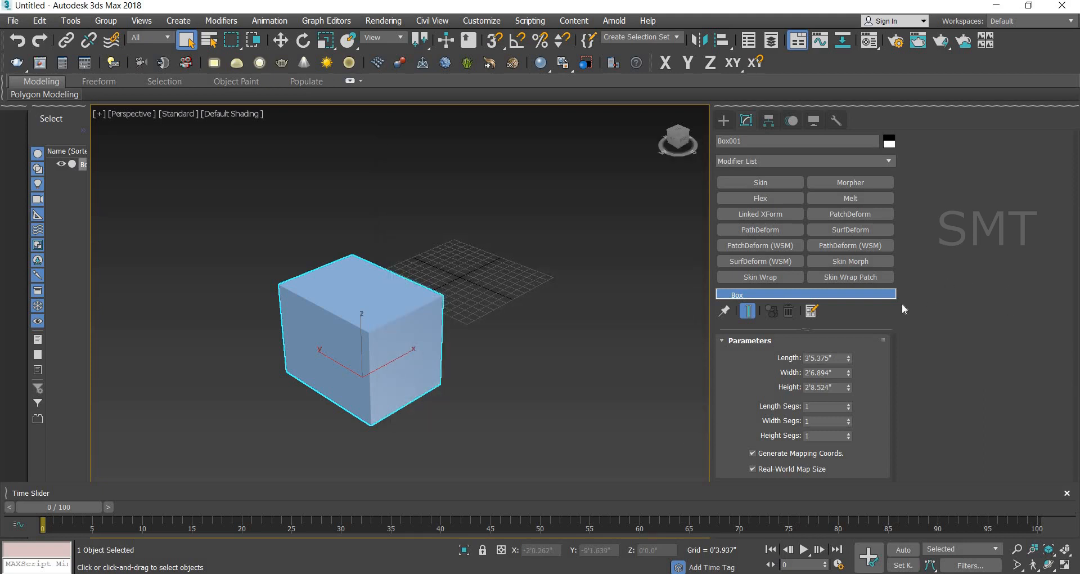
Step: Set the total number of modifier buttons to 10 in the modifier set configuration
left_click(814, 311)
left_click(847, 329)
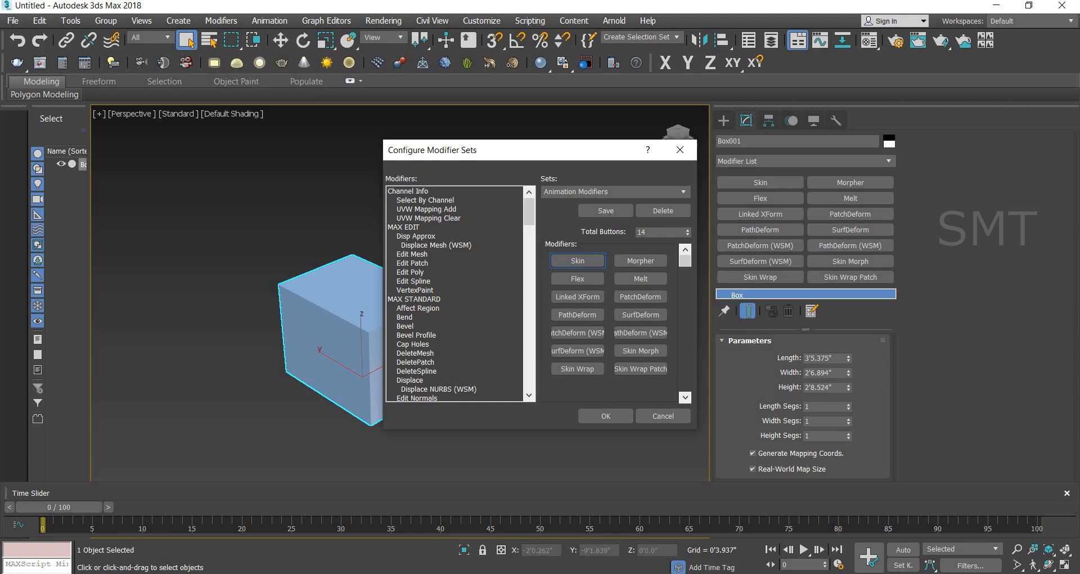
left_click(656, 232)
type("10")
key("Return")
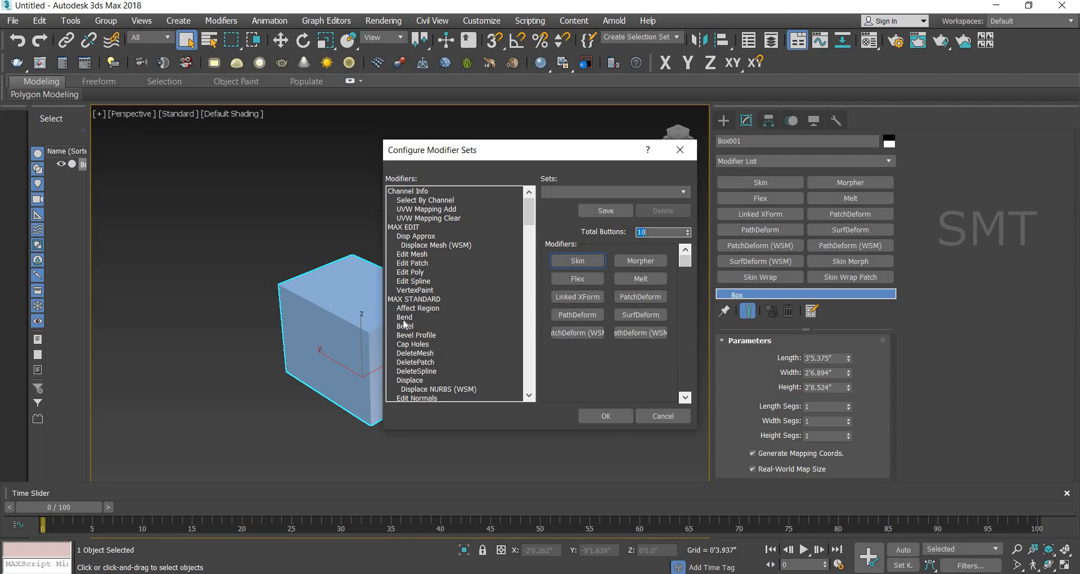
Step: Replace the Skin, Morpher, Flex and Melt slots of the set with Bend, Bevel, Cap Holes and FFD(box)
left_click_drag(404, 318, 578, 261)
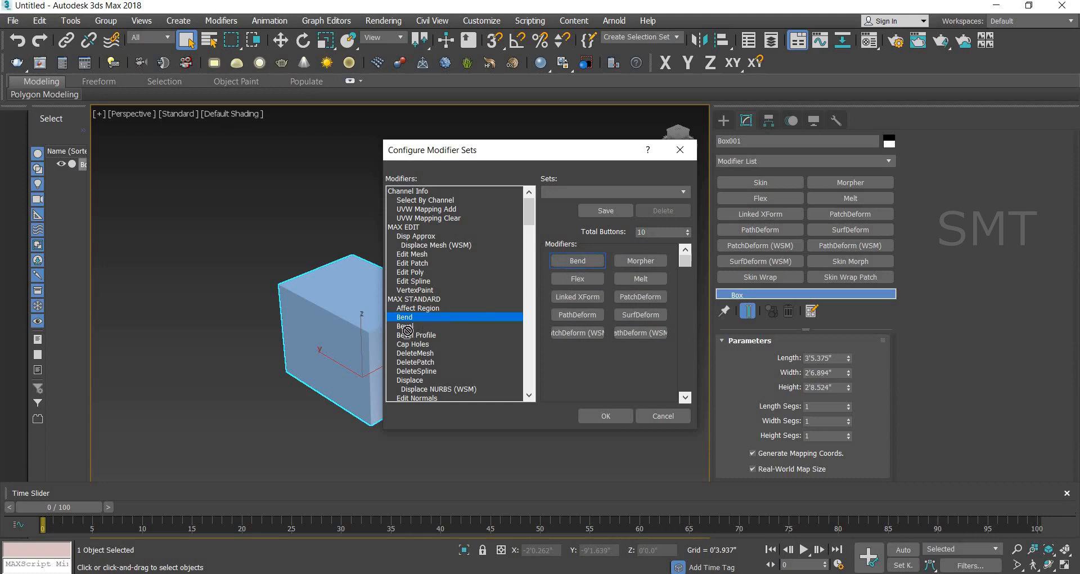
left_click_drag(408, 330, 647, 263)
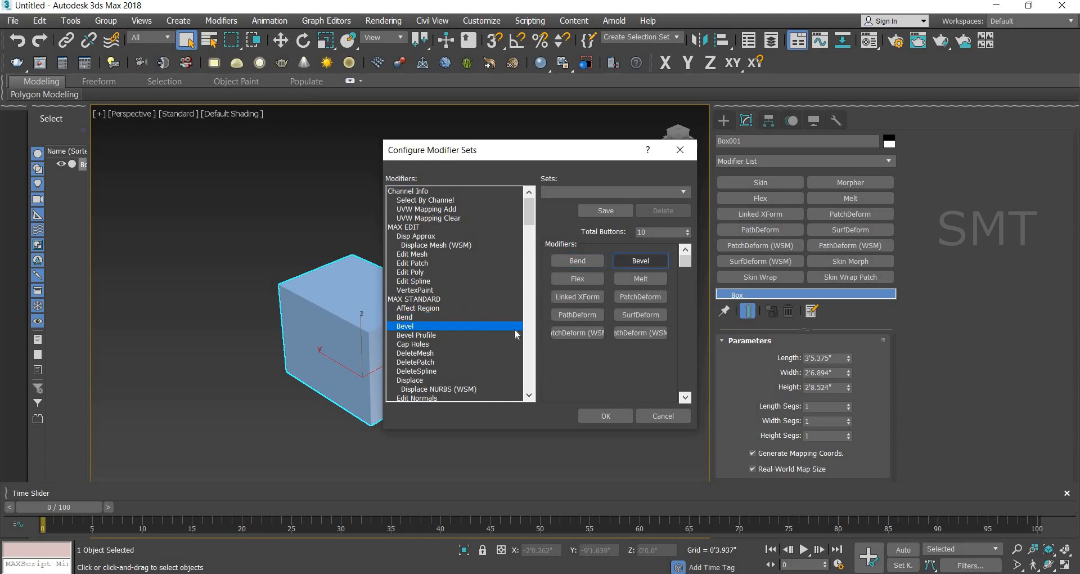
scroll(428, 329, "down", 1)
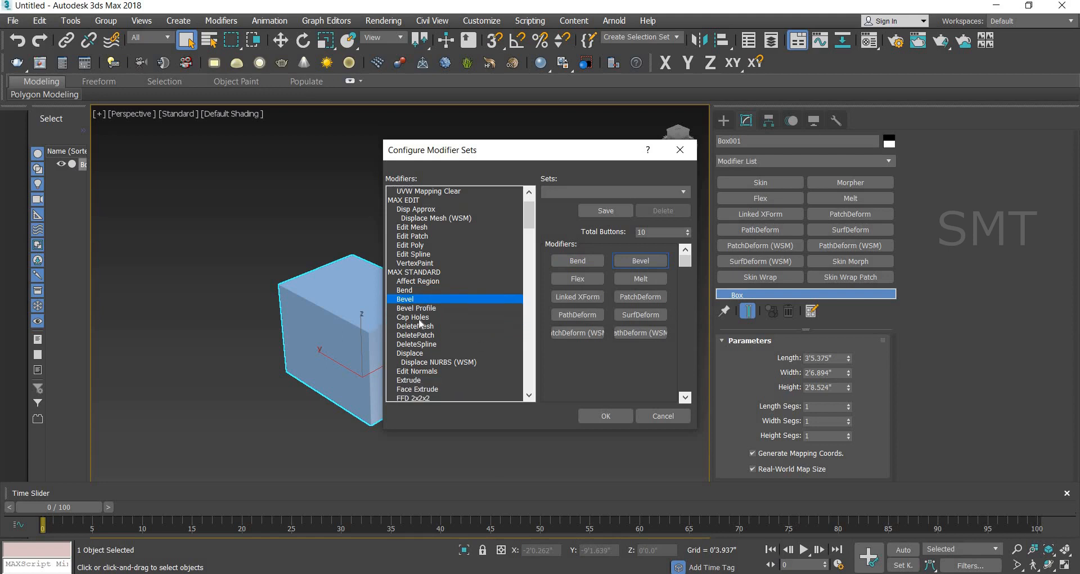
left_click_drag(432, 318, 560, 295)
left_click(578, 282)
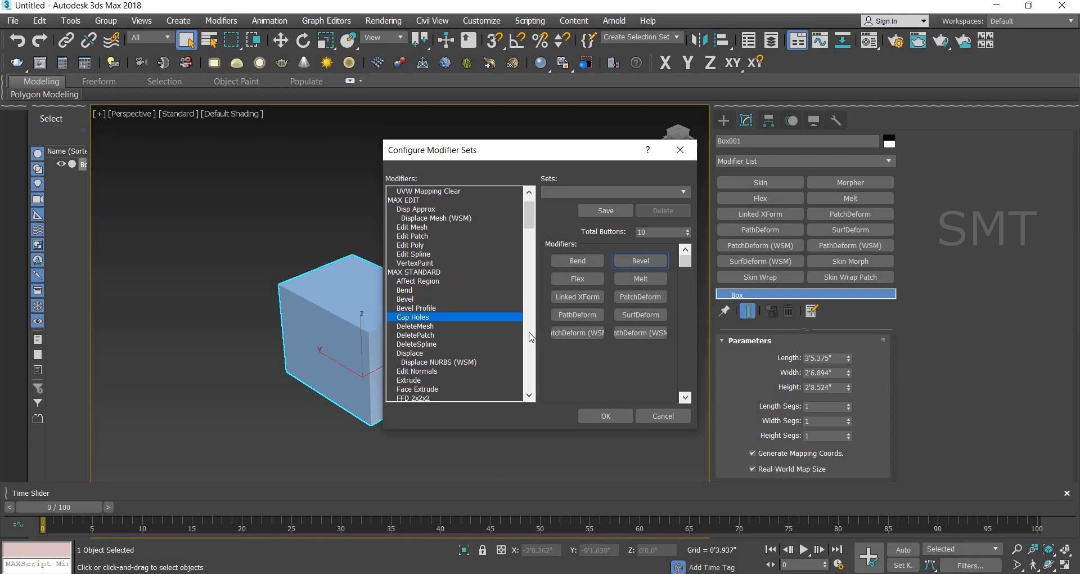
scroll(462, 351, "down", 4)
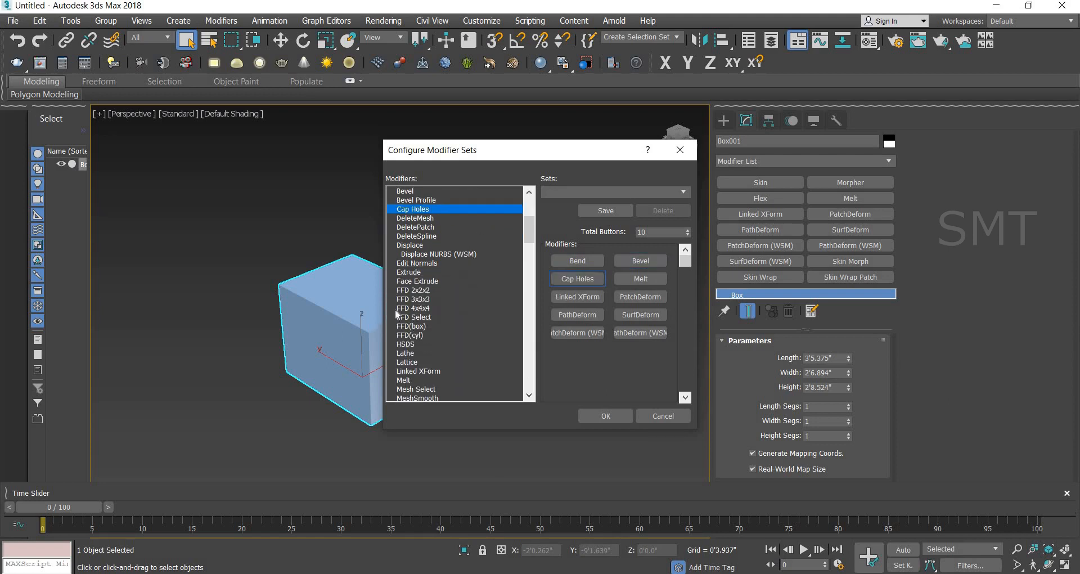
left_click(410, 326)
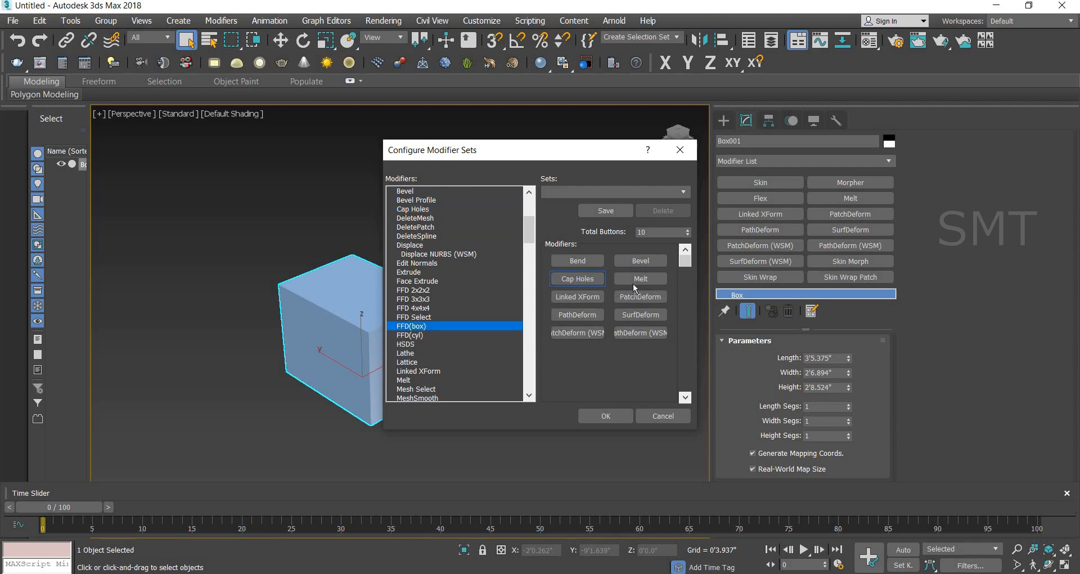
left_click(639, 278)
Step: Replace the Linked XForm, PatchDeform and PathDeform slots of the set with Lathe, Lattice and Morpher
scroll(406, 332, "down", 1)
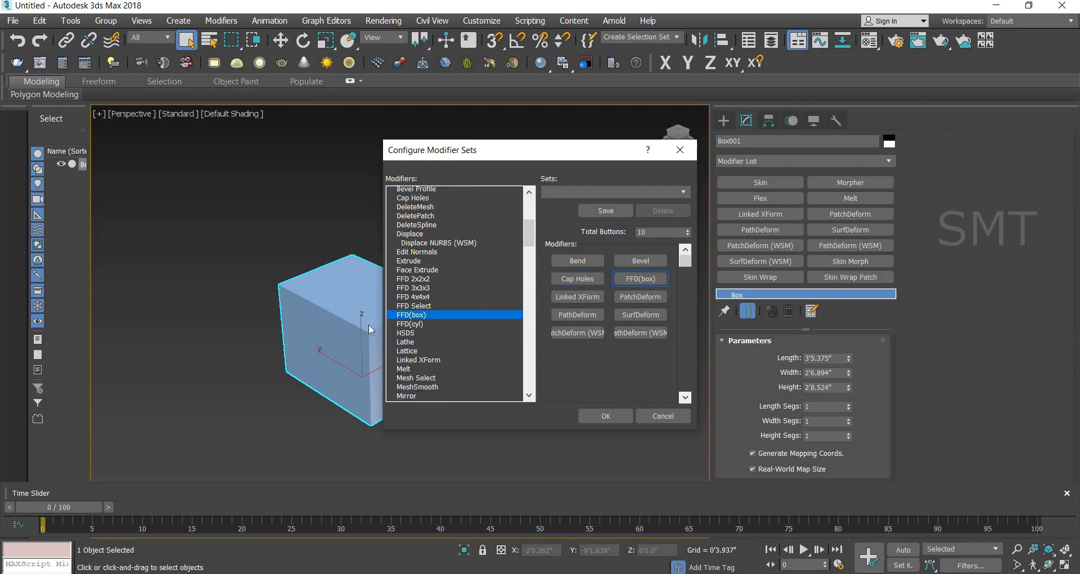
left_click(405, 326)
left_click(574, 297)
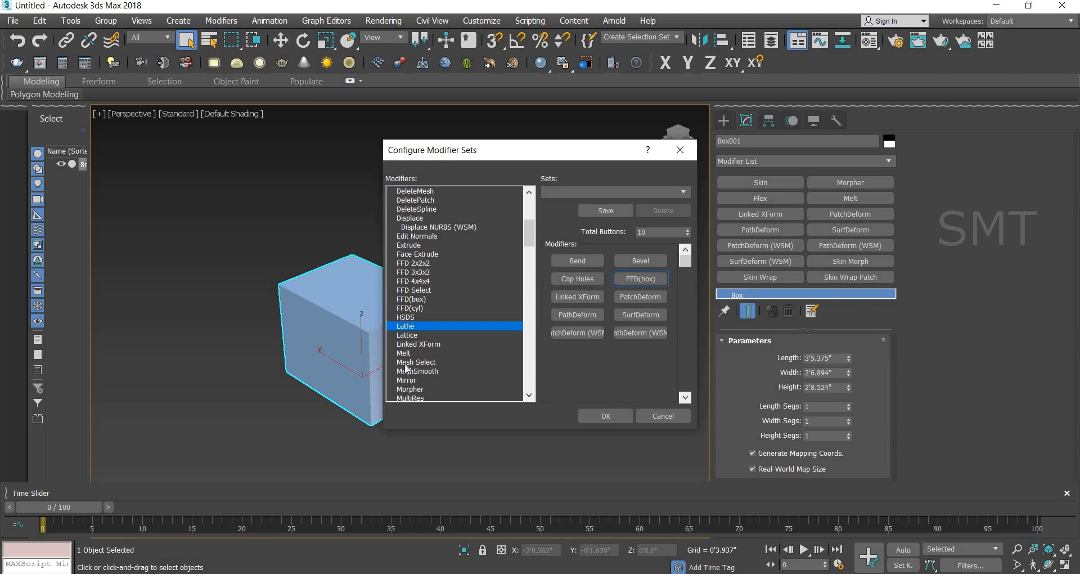
left_click(407, 336)
left_click(639, 296)
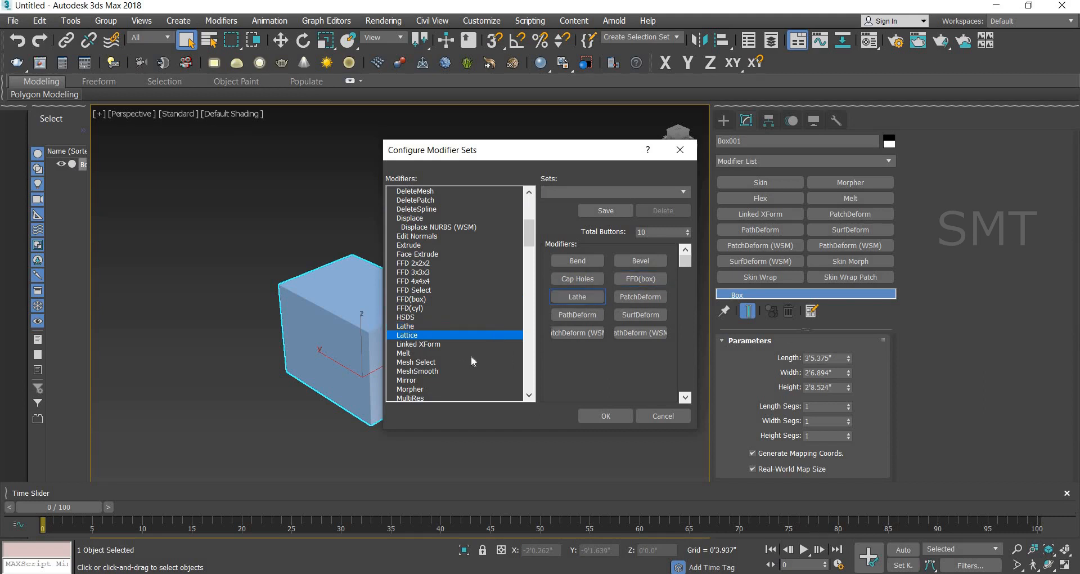
scroll(467, 356, "down", 5)
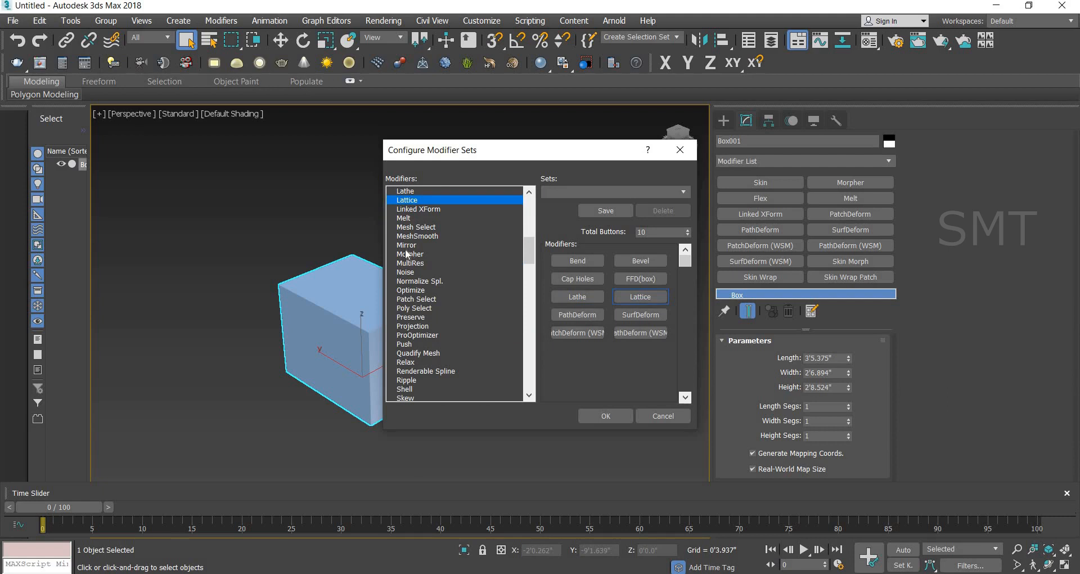
left_click(409, 254)
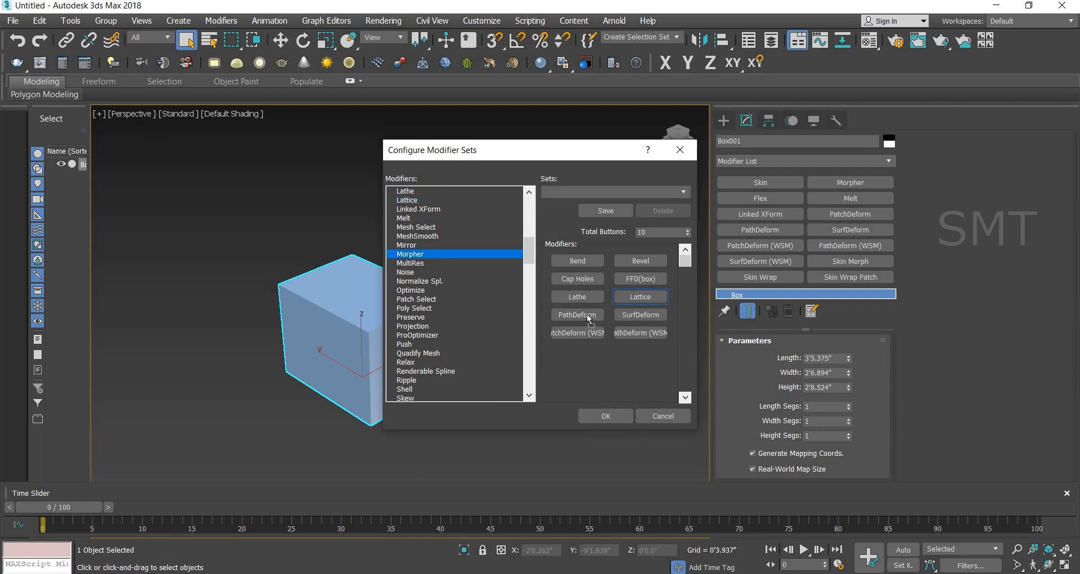
left_click(586, 314)
Step: Assign Slice, TurboSmooth and Cloth to the remaining SurfDeform, PatchDeform (WSM) and PathDeform (WSM) slots and accept the configuration
scroll(440, 332, "down", 4)
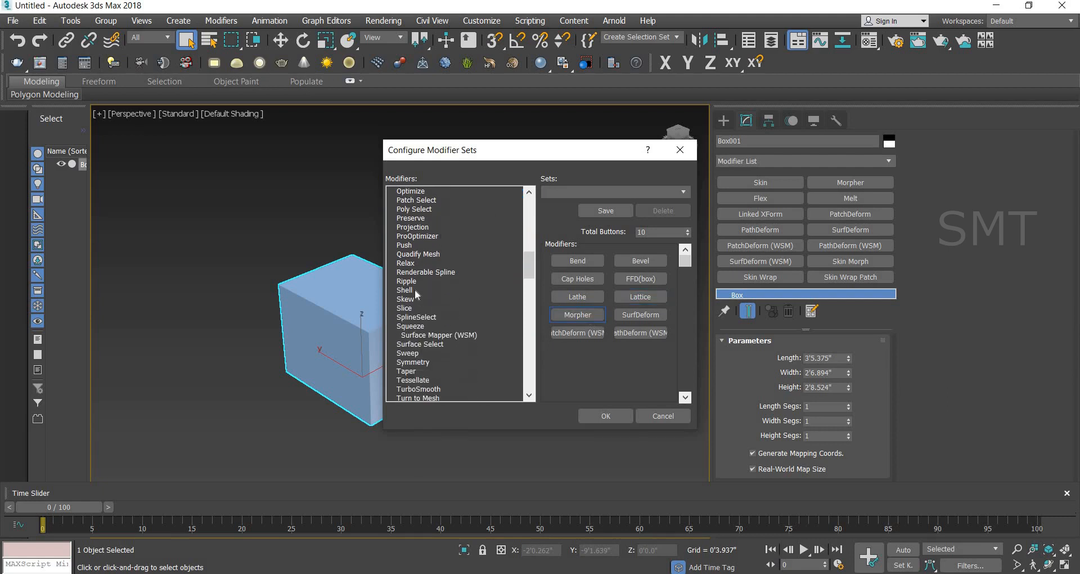
scroll(414, 289, "down", 1)
left_click(405, 272)
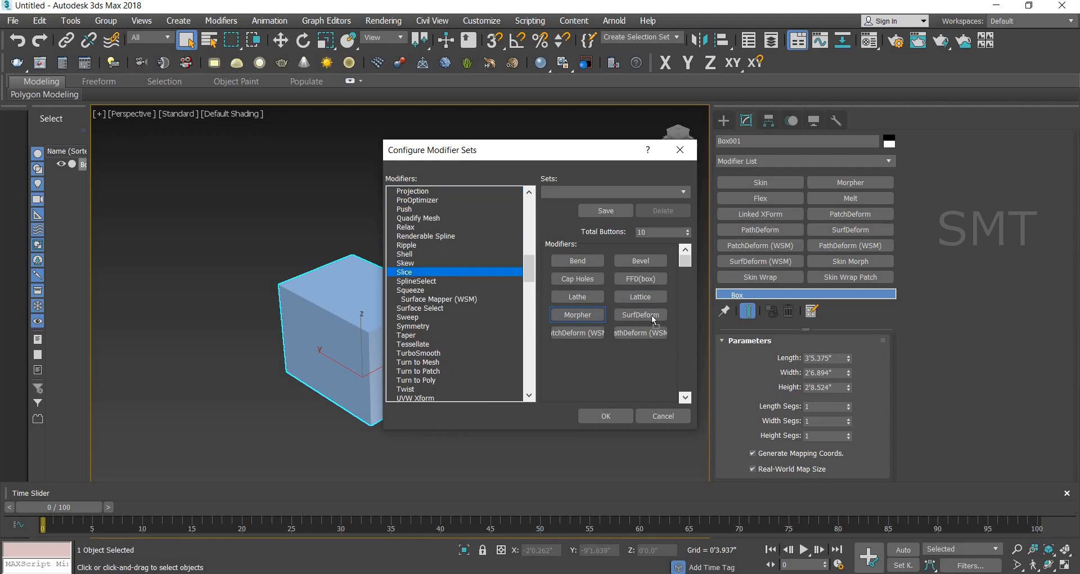
left_click(651, 315)
scroll(438, 322, "down", 4)
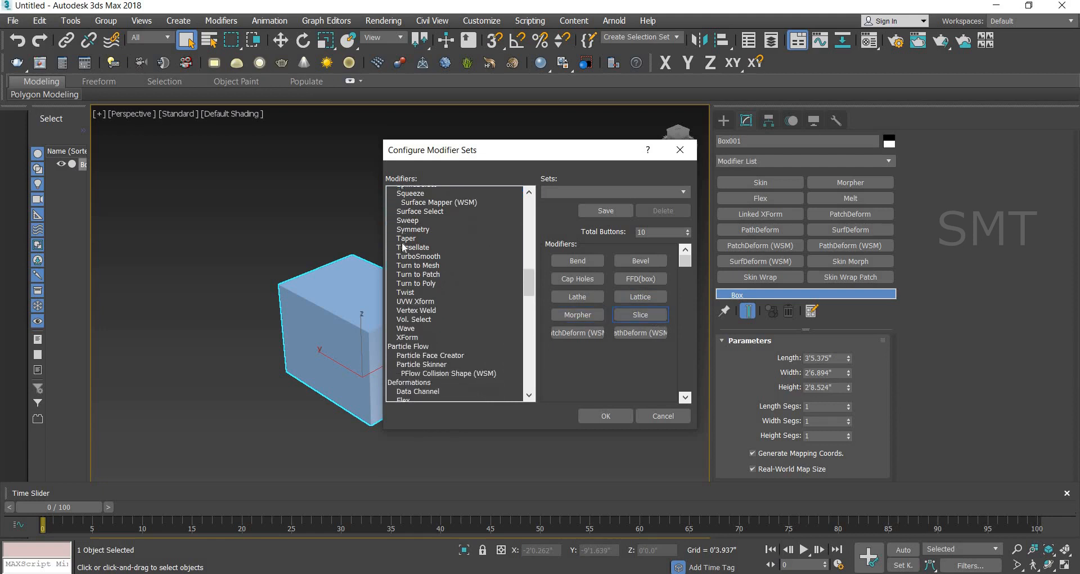
left_click(419, 246)
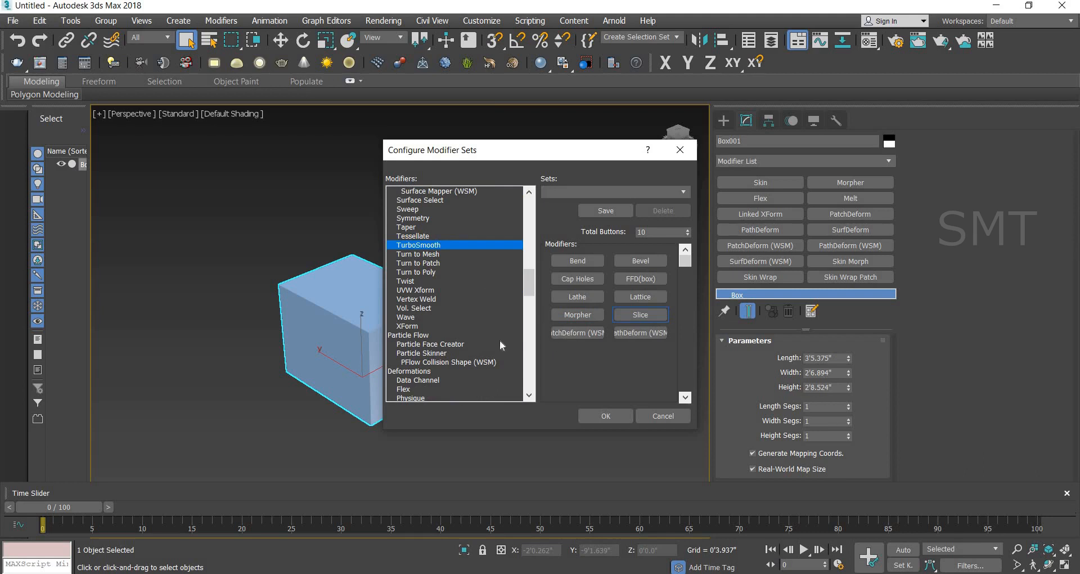
left_click(578, 333)
scroll(437, 314, "down", 5)
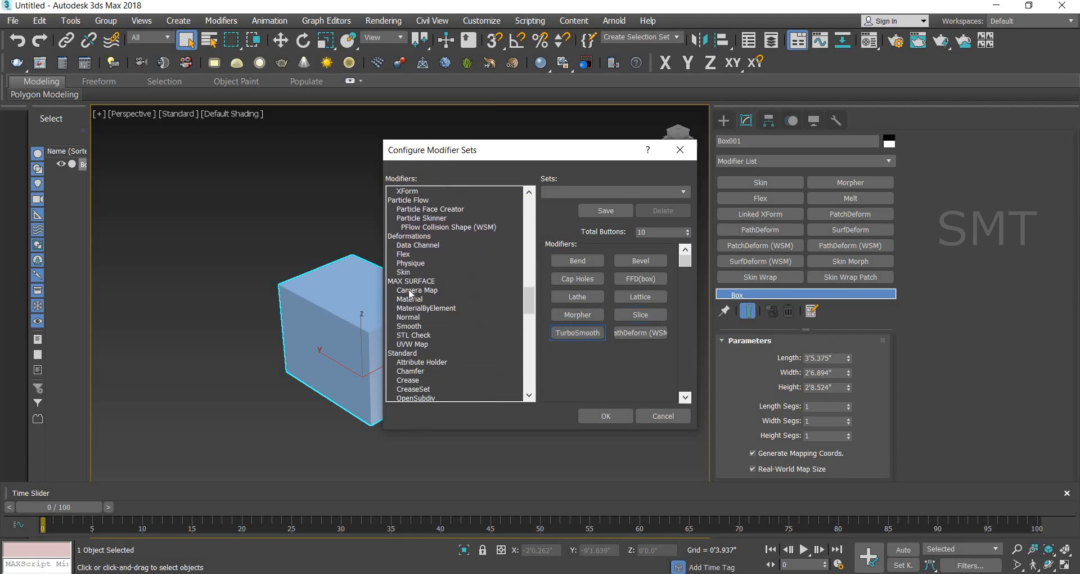
scroll(436, 354, "down", 4)
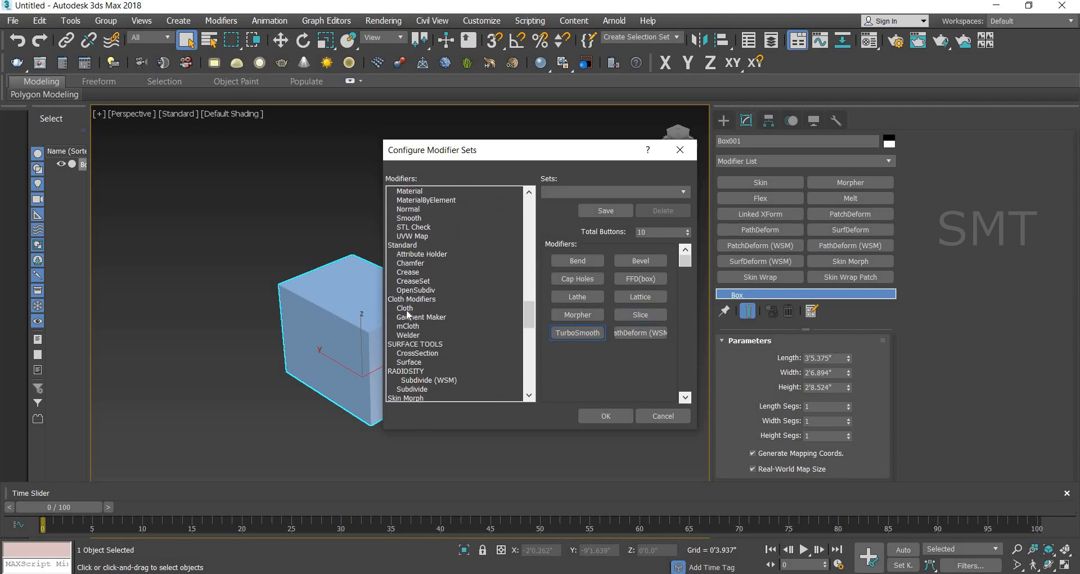
left_click_drag(406, 311, 638, 334)
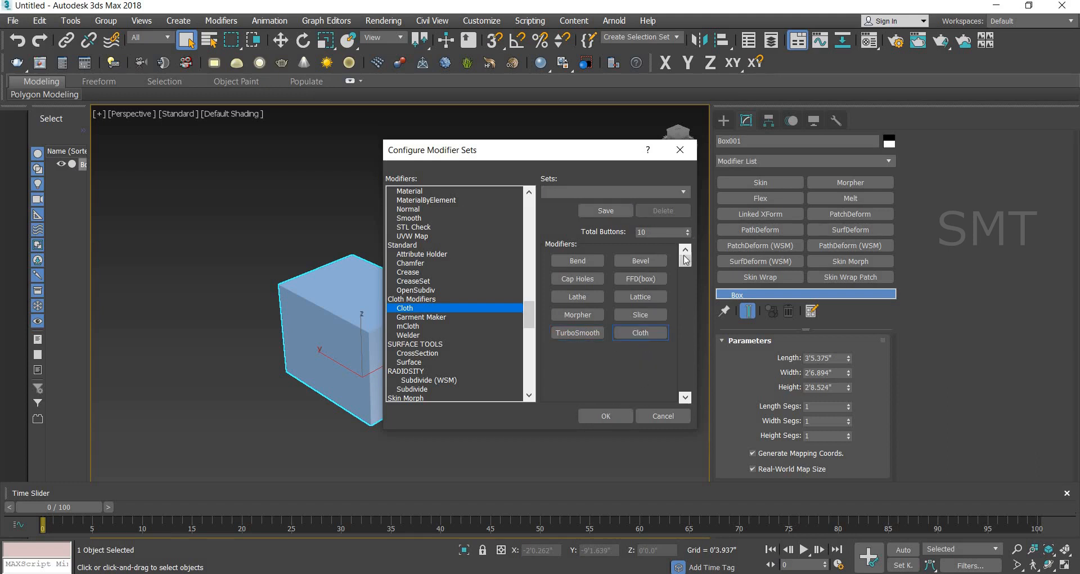
left_click(607, 416)
Step: Save the custom button layout as a modifier set named project1 and accept the configuration
left_click(812, 279)
left_click(869, 295)
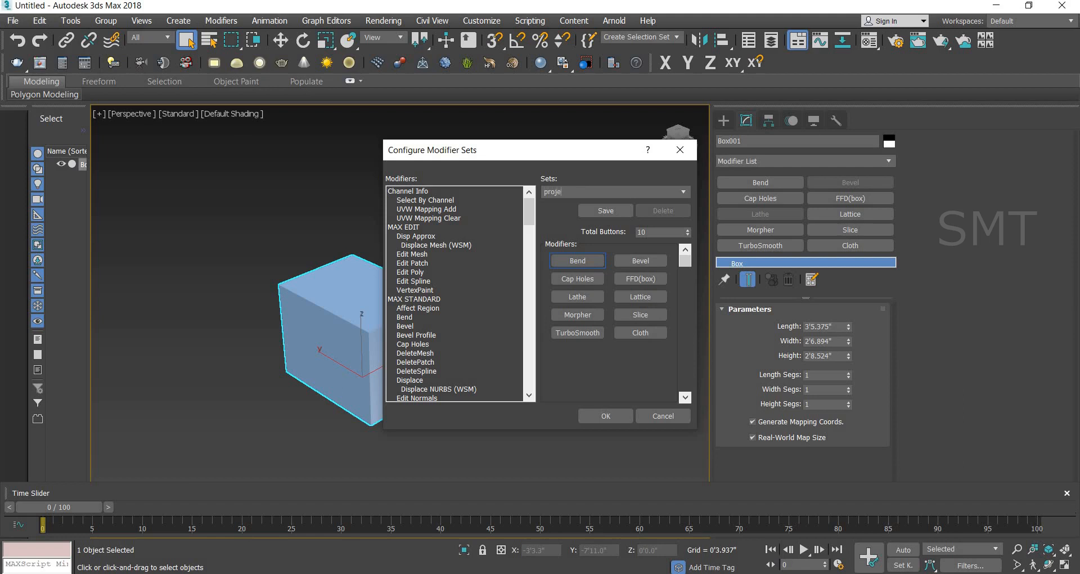
type("ct1")
left_click(612, 210)
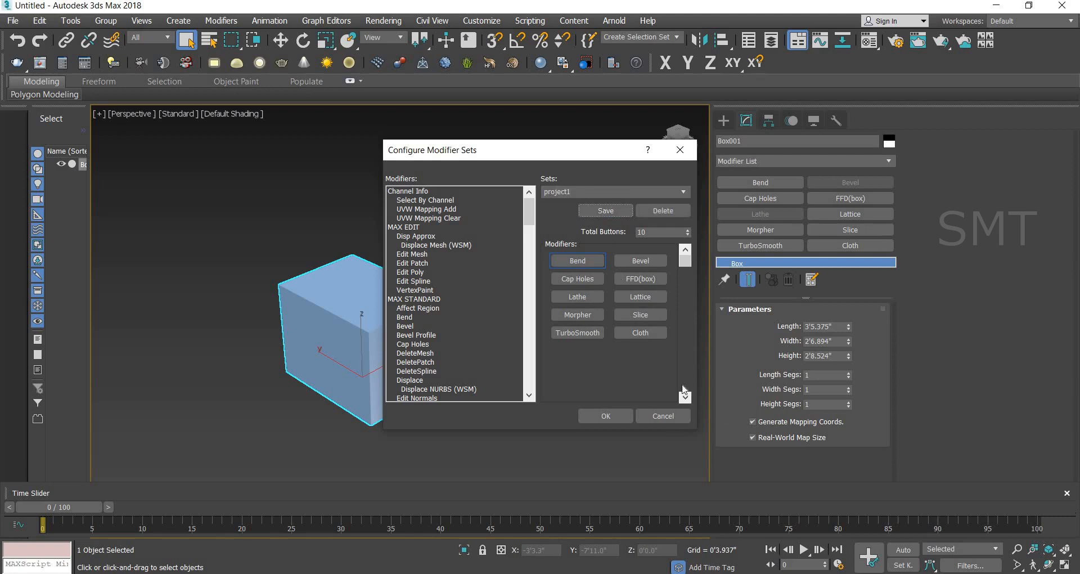
left_click(612, 409)
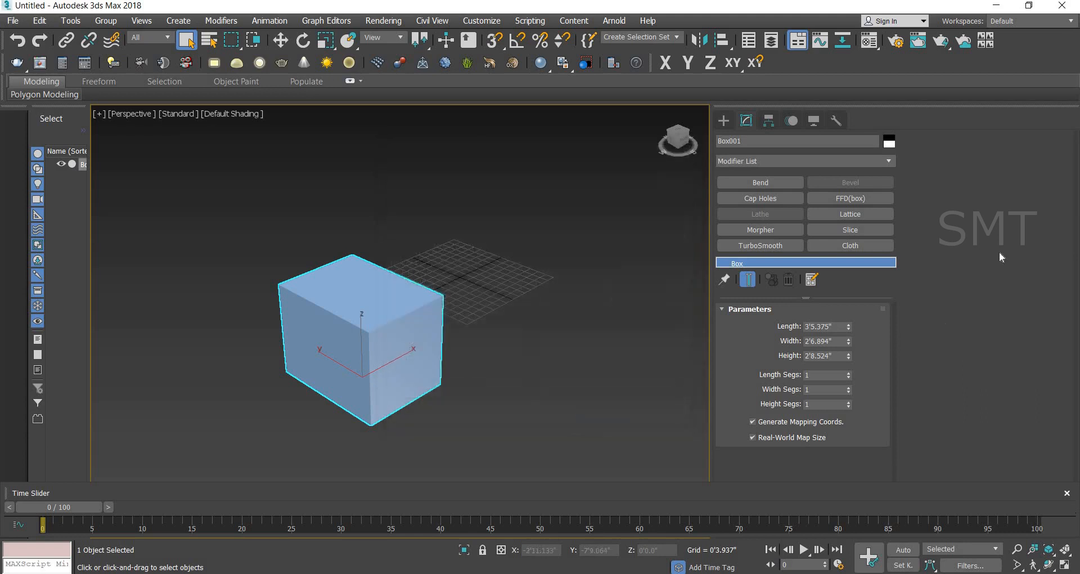
Step: Delete the project1 set from the saved modifier sets and accept the configuration
left_click(812, 279)
left_click(867, 295)
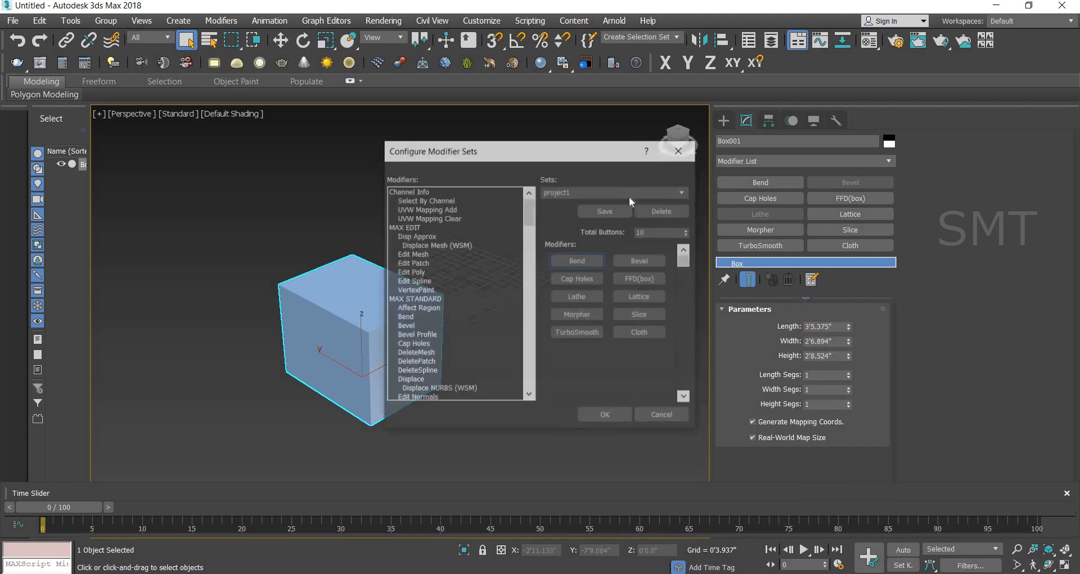
left_click(684, 192)
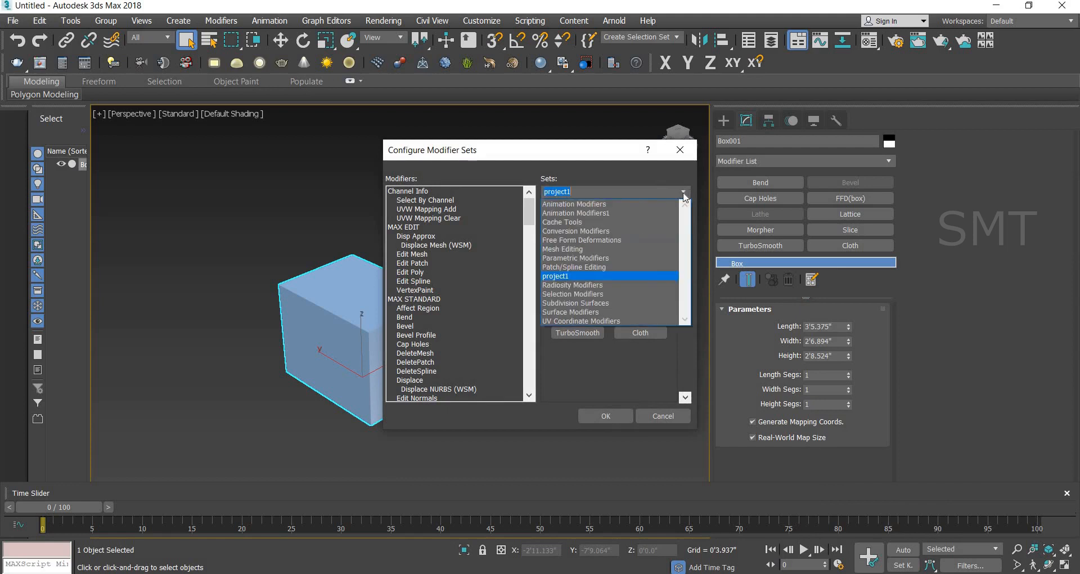
left_click(579, 267)
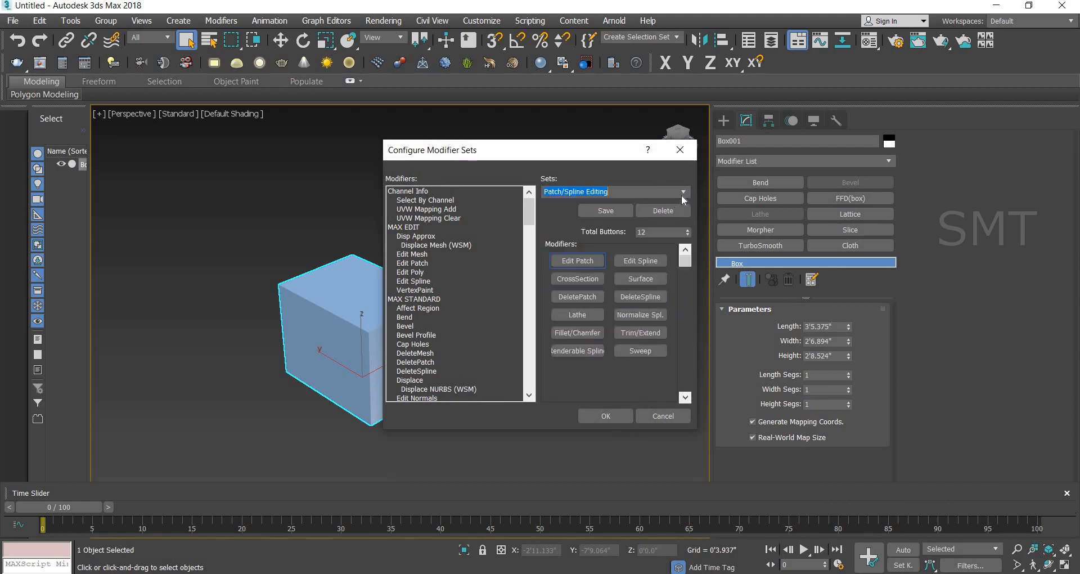
left_click(680, 195)
left_click(595, 276)
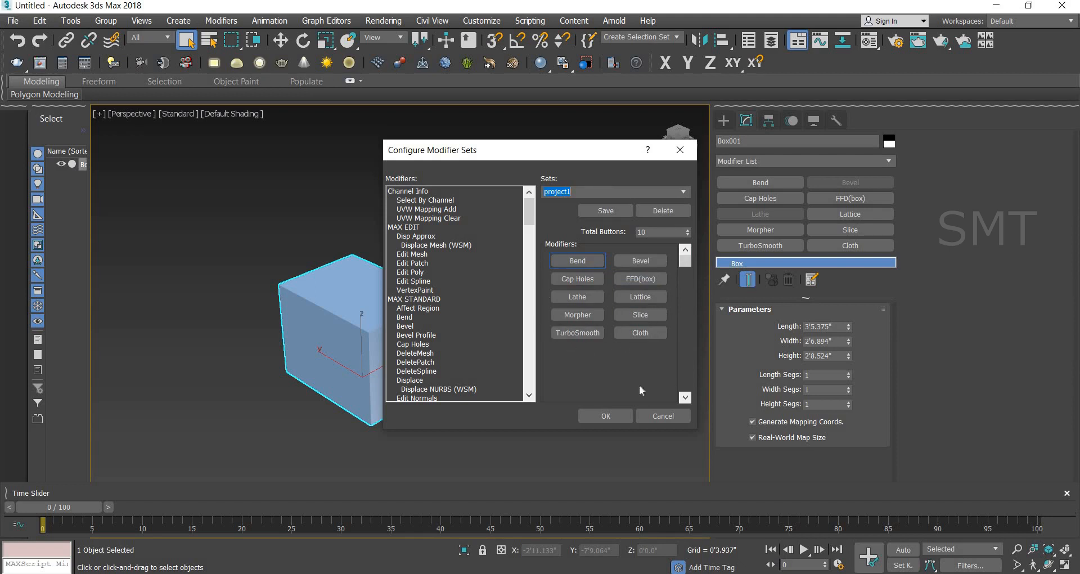
left_click(656, 211)
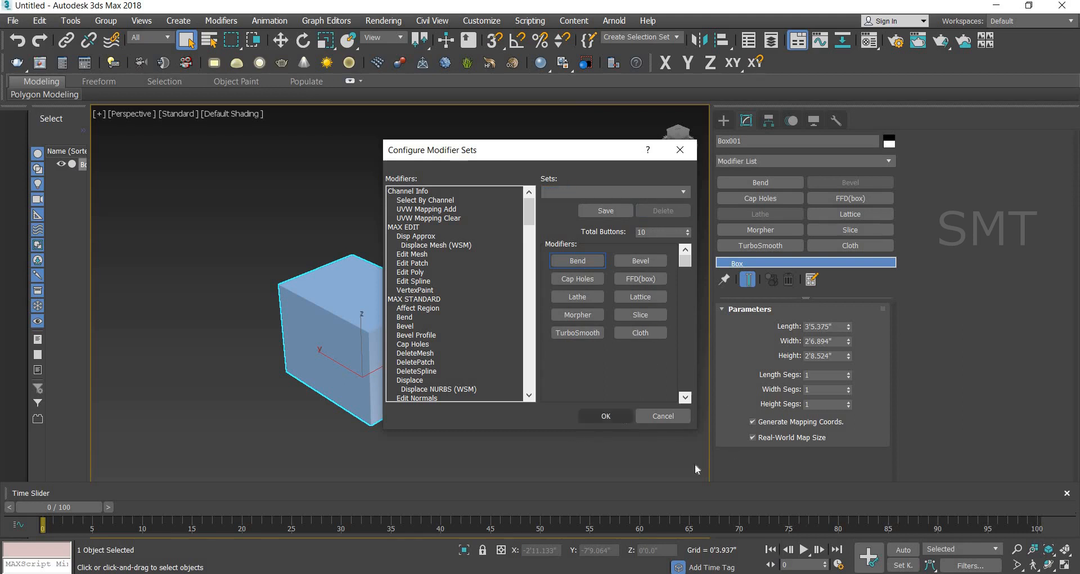
left_click(590, 416)
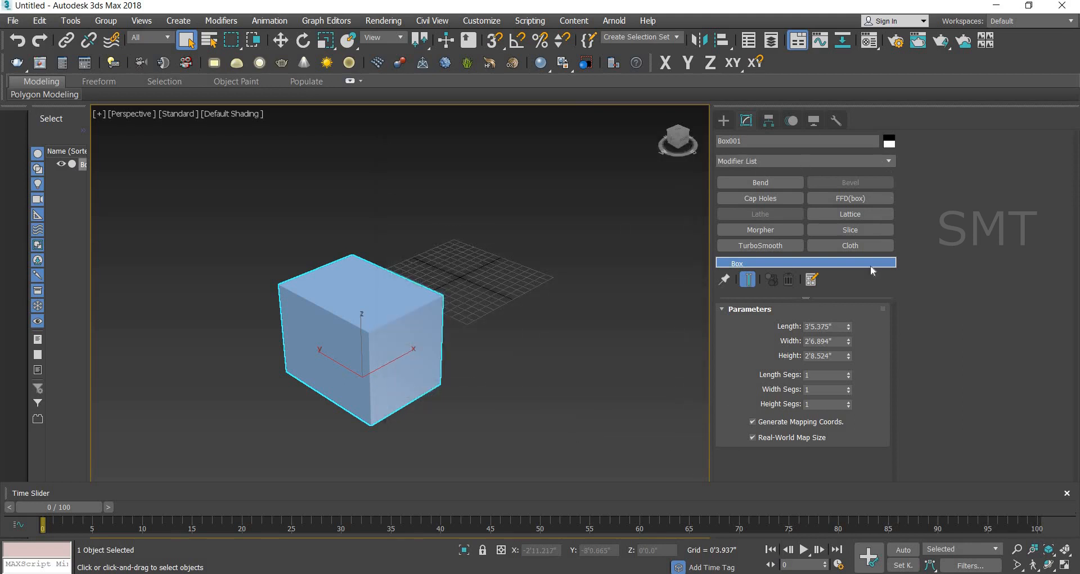
Step: Reopen the modifier set configuration and replace the Bend and Slice slots with Shell and Twist
left_click(815, 279)
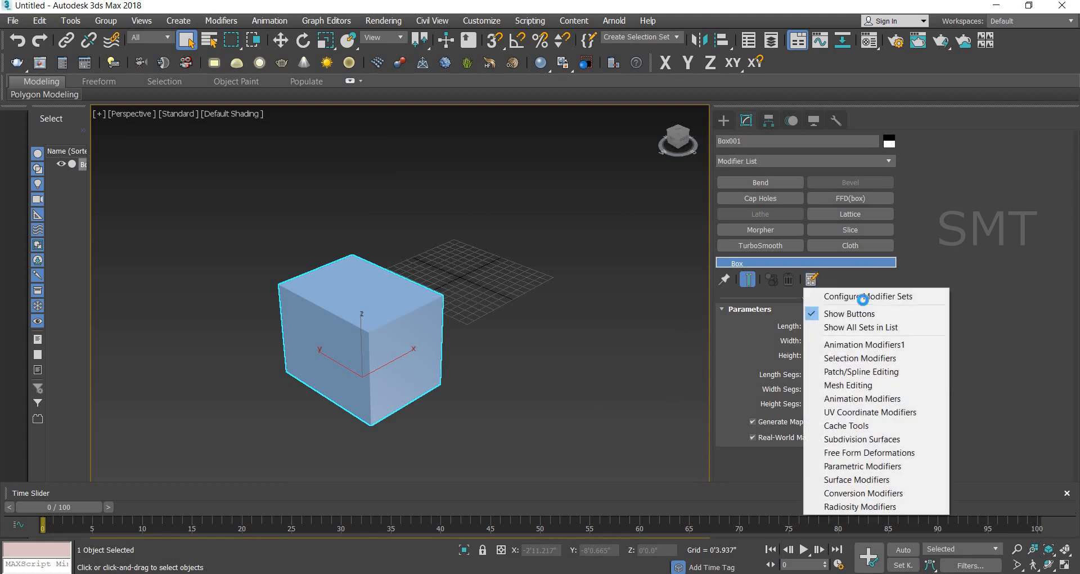
left_click(827, 296)
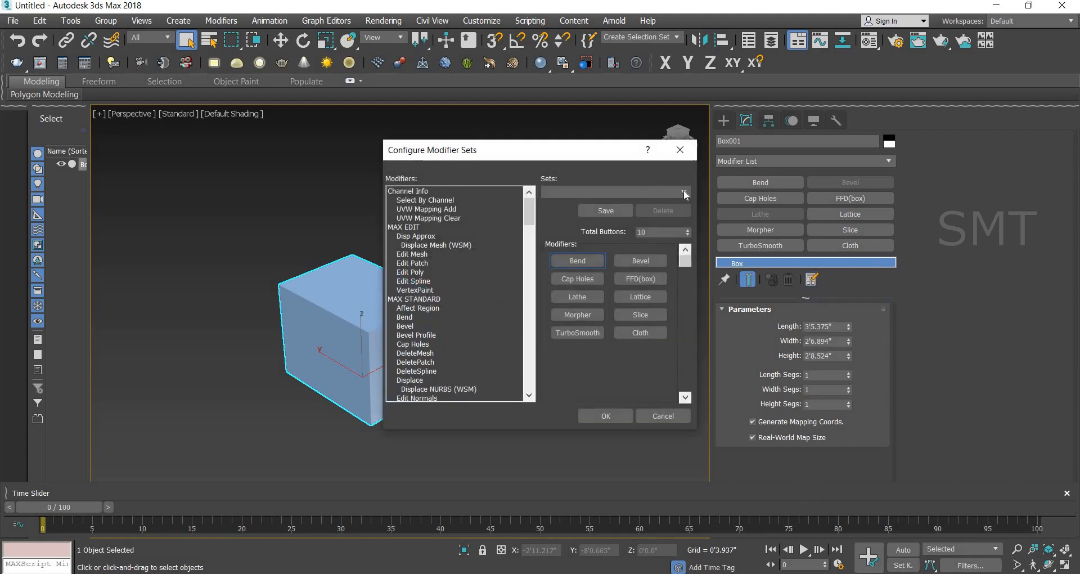
left_click(683, 191)
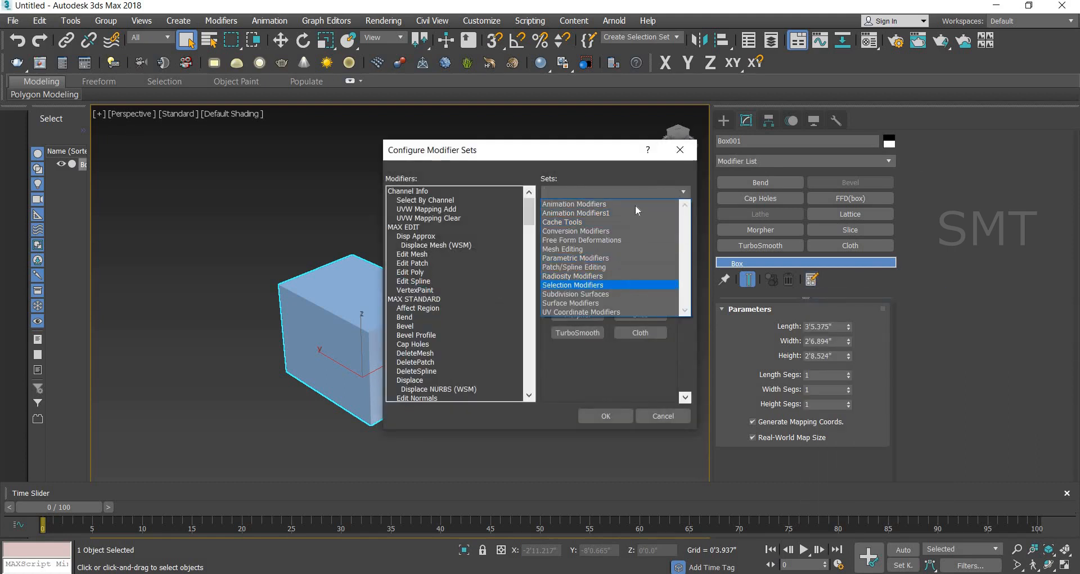
left_click(576, 343)
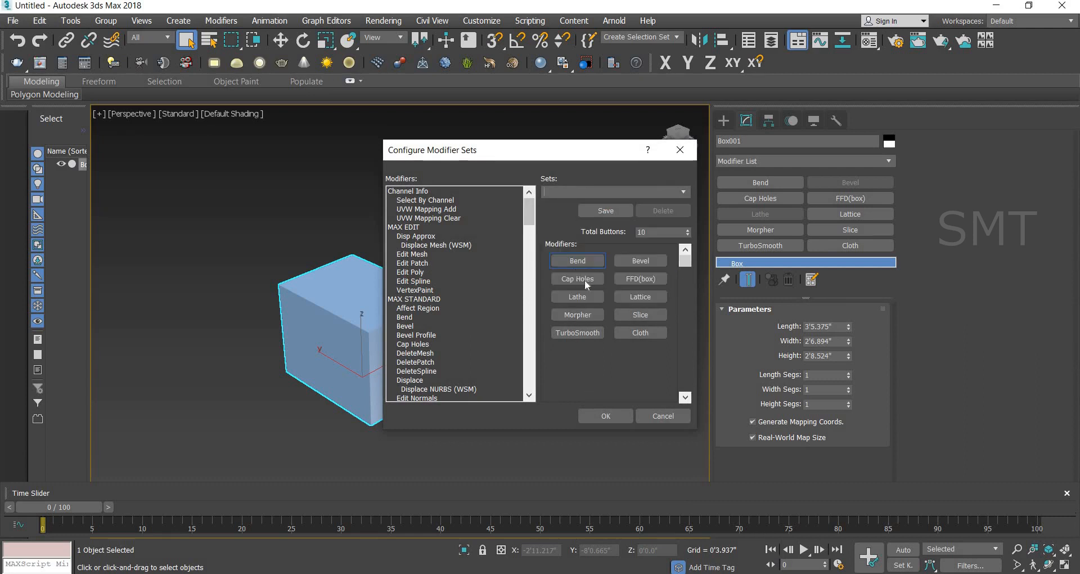
scroll(461, 350, "down", 7)
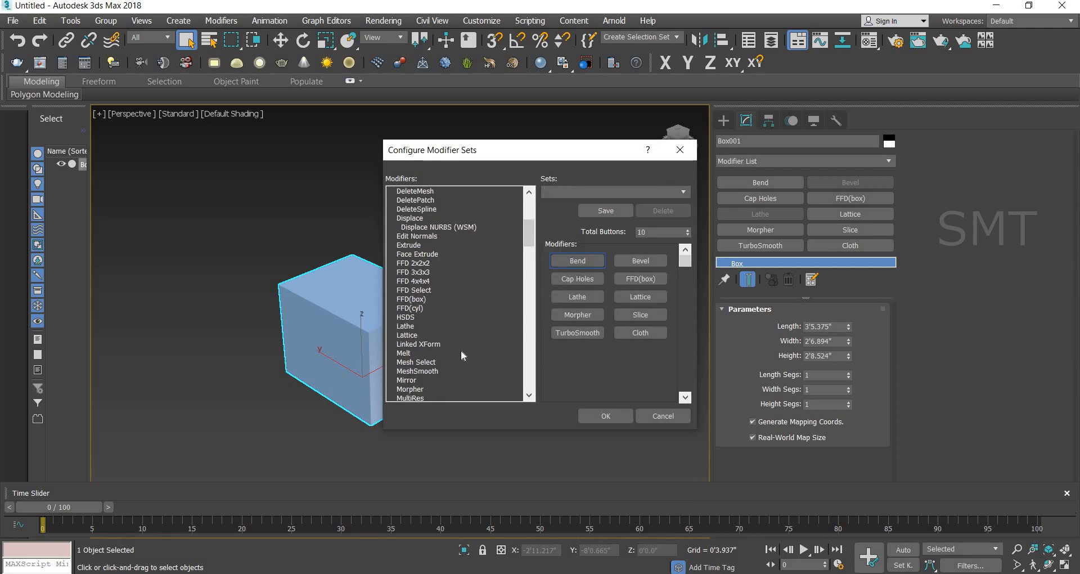
scroll(461, 350, "down", 12)
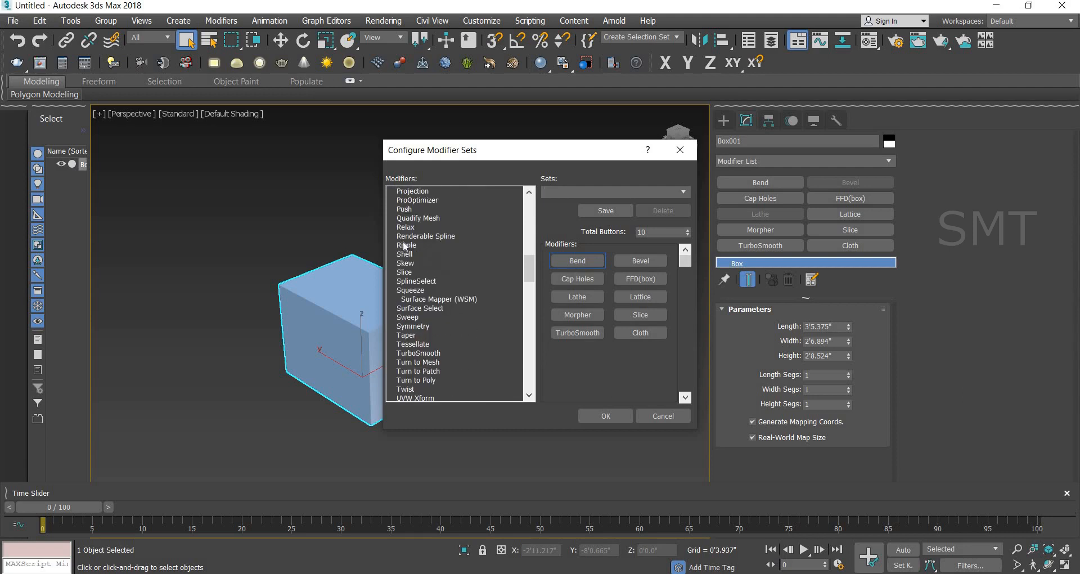
left_click_drag(472, 254, 573, 261)
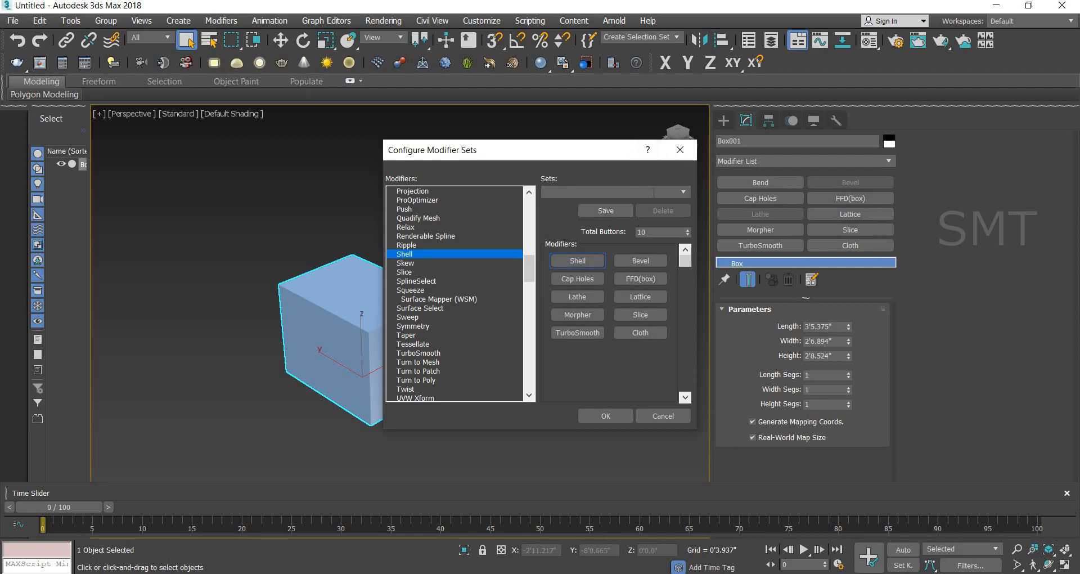
left_click(405, 388)
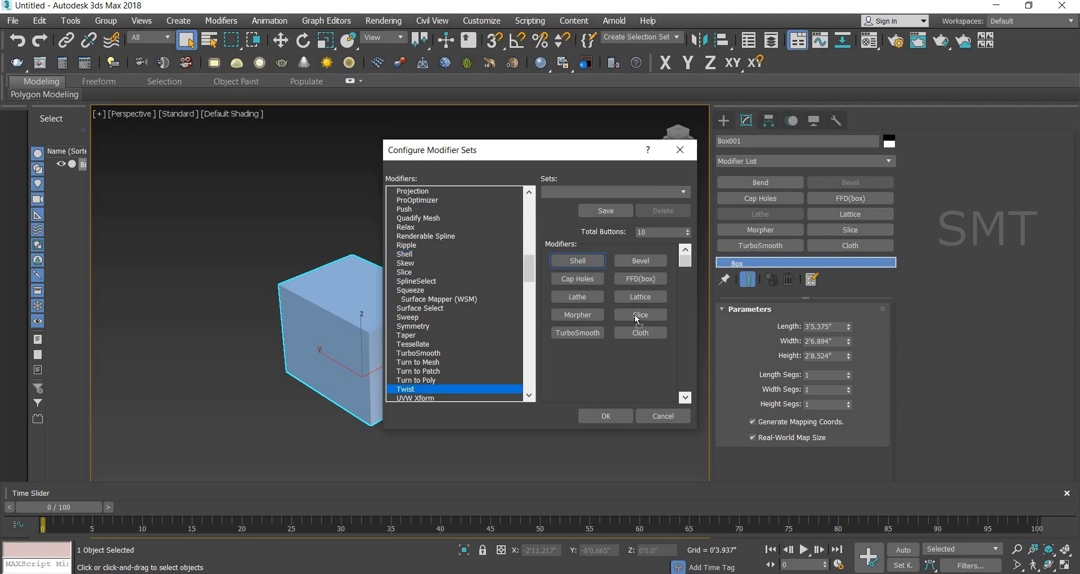
left_click(639, 316)
Step: Replace the Lattice slot of the modifier button layout with Chamfer
scroll(485, 350, "down", 4)
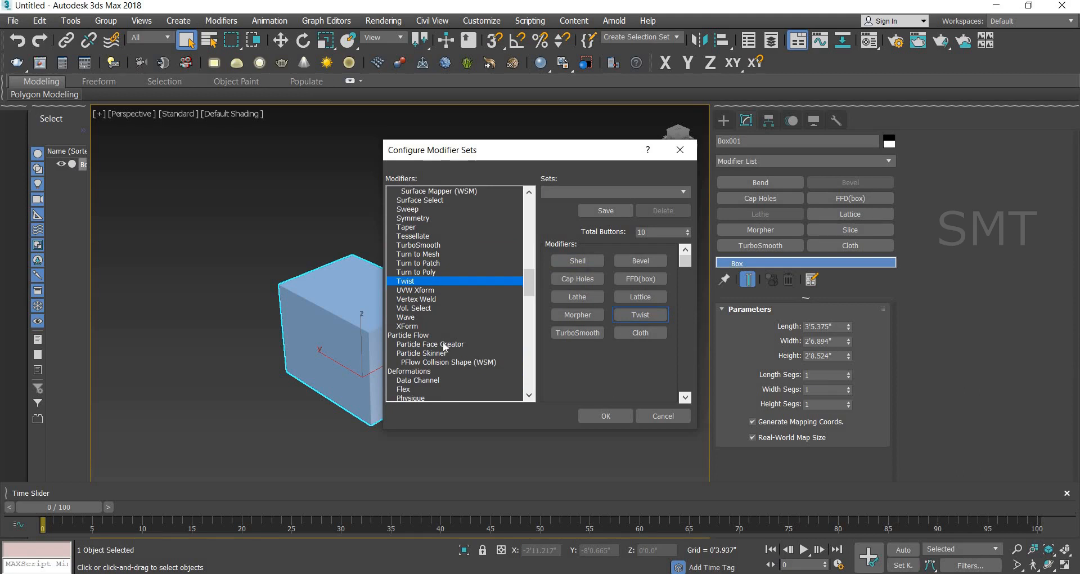
scroll(444, 343, "down", 5)
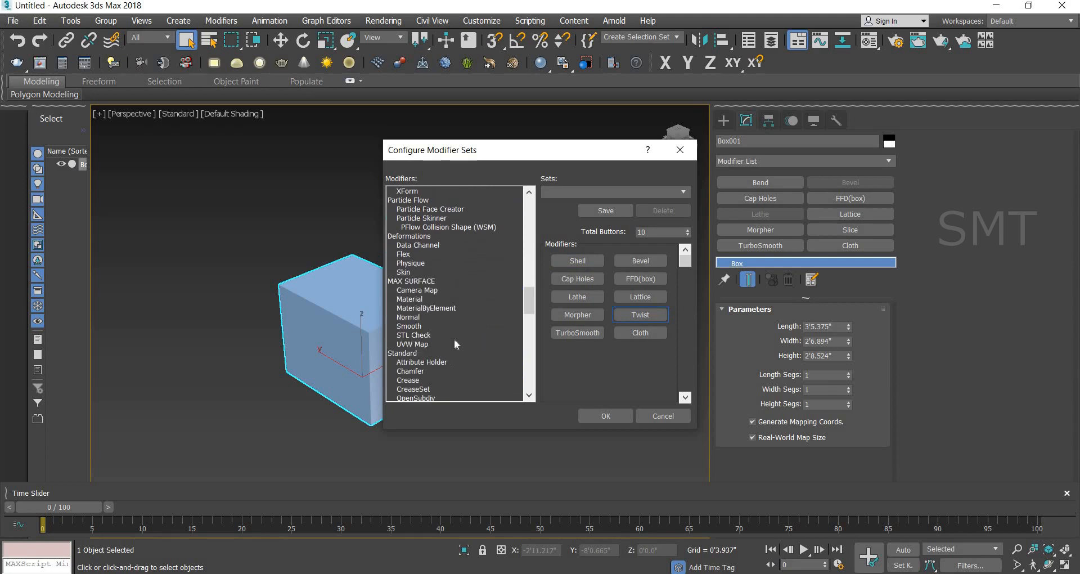
scroll(439, 337, "down", 2)
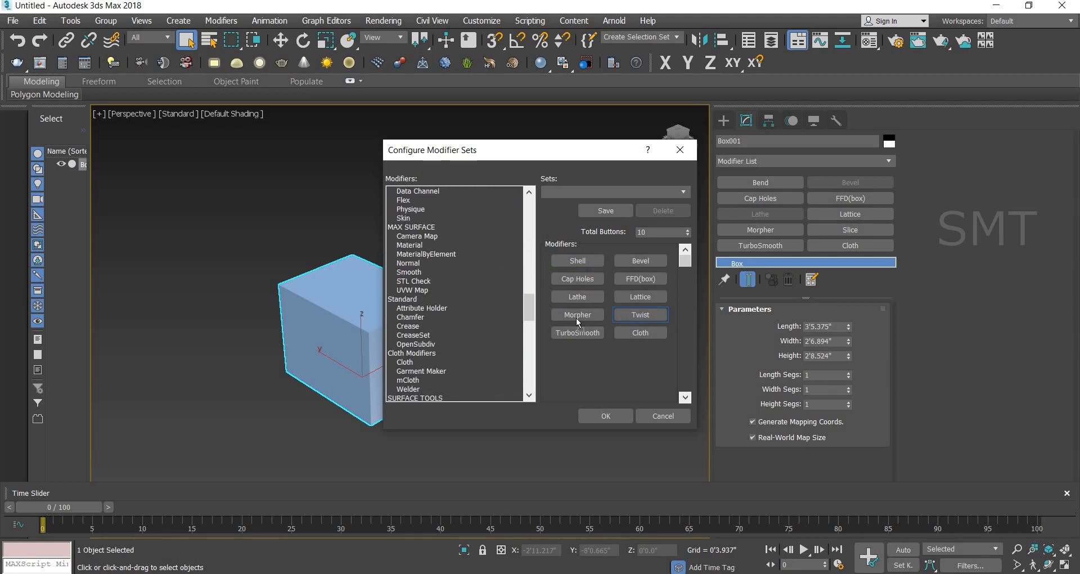
left_click_drag(576, 319, 631, 297)
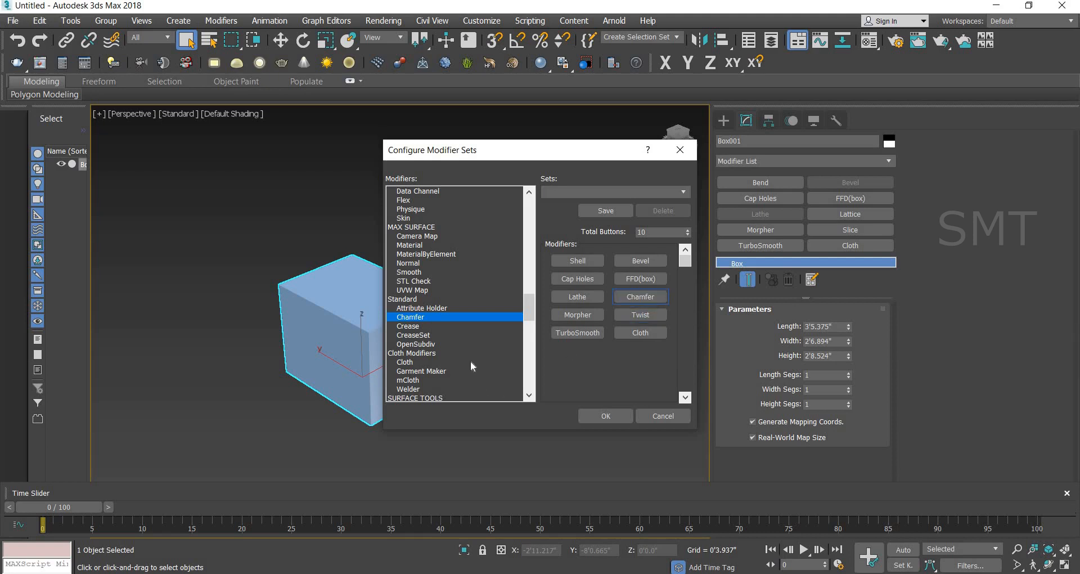
Step: Replace the Cloth slot with Unwrap UVW and accept the modifier set configuration
scroll(470, 359, "down", 4)
scroll(469, 355, "down", 5)
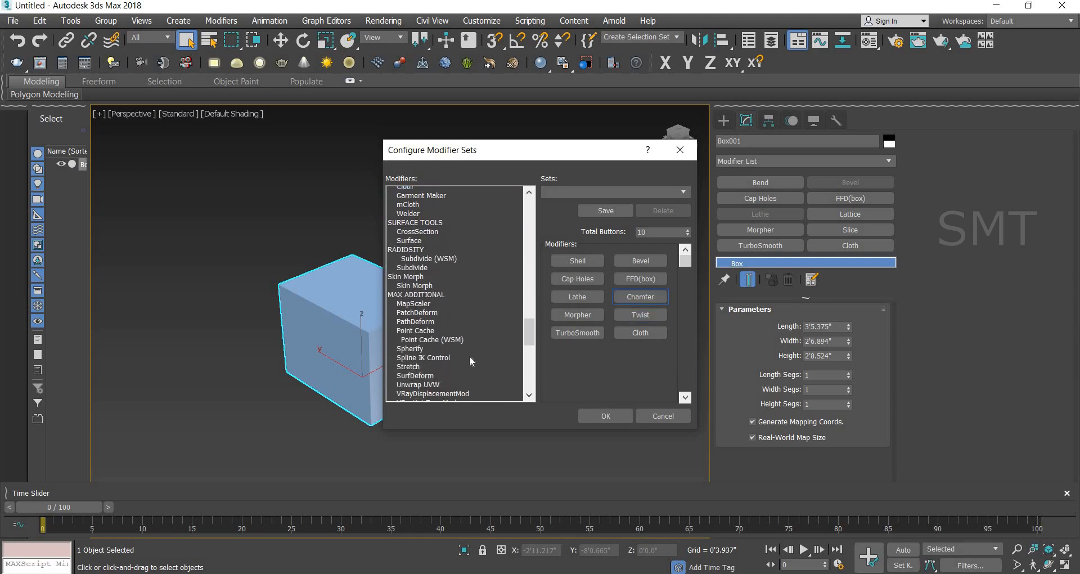
left_click(434, 237)
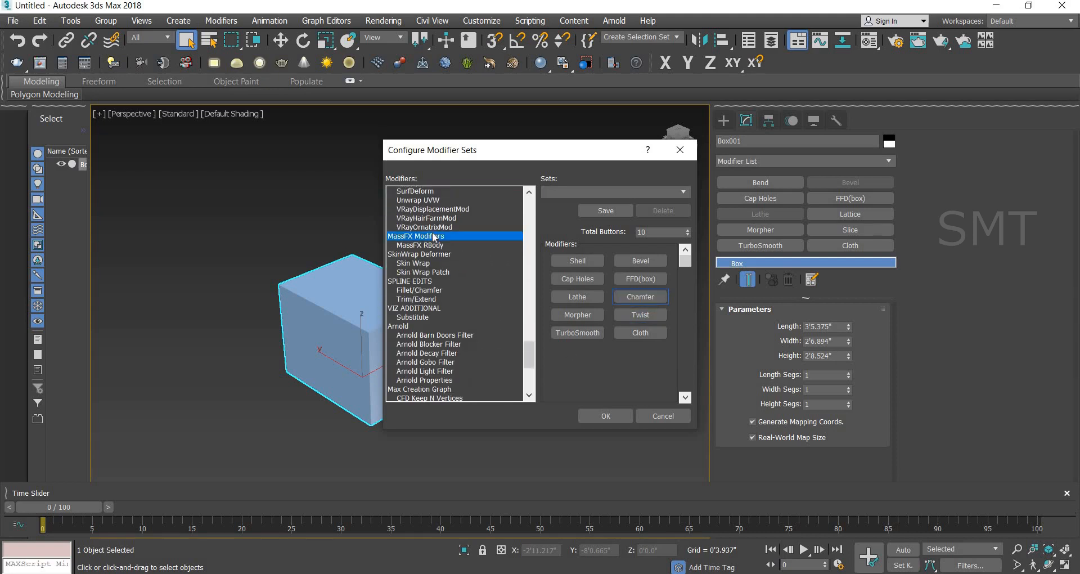
key("u")
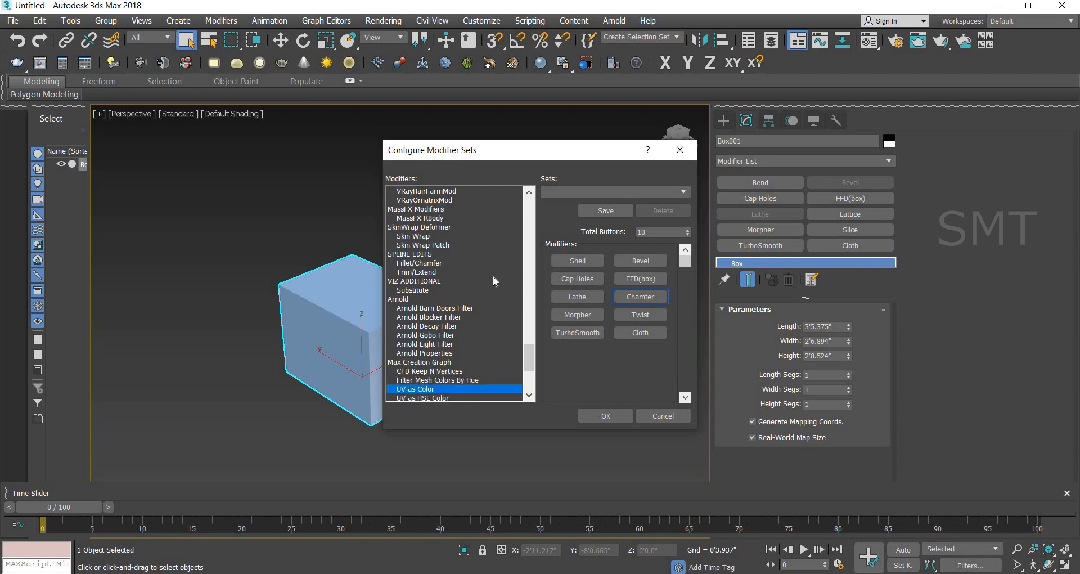
scroll(493, 278, "down", 3)
left_click(486, 316)
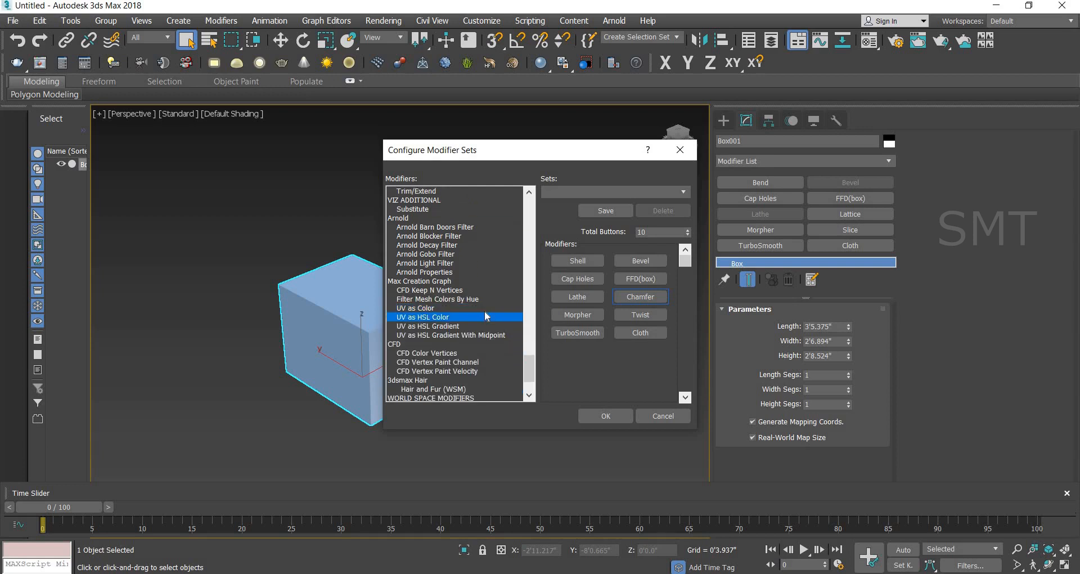
scroll(486, 316, "up", 10)
left_click_drag(497, 362, 635, 334)
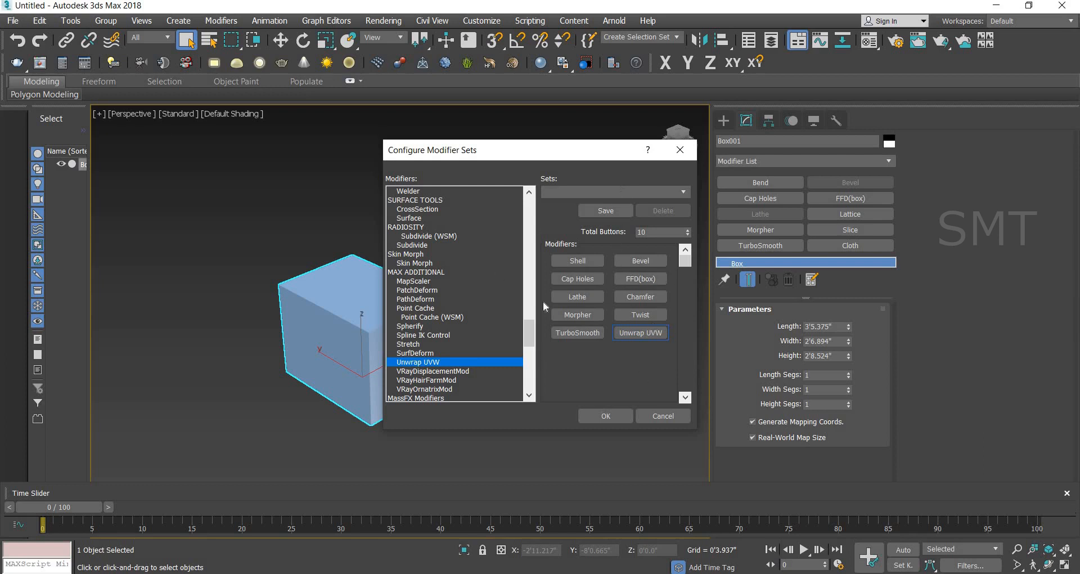
left_click(606, 418)
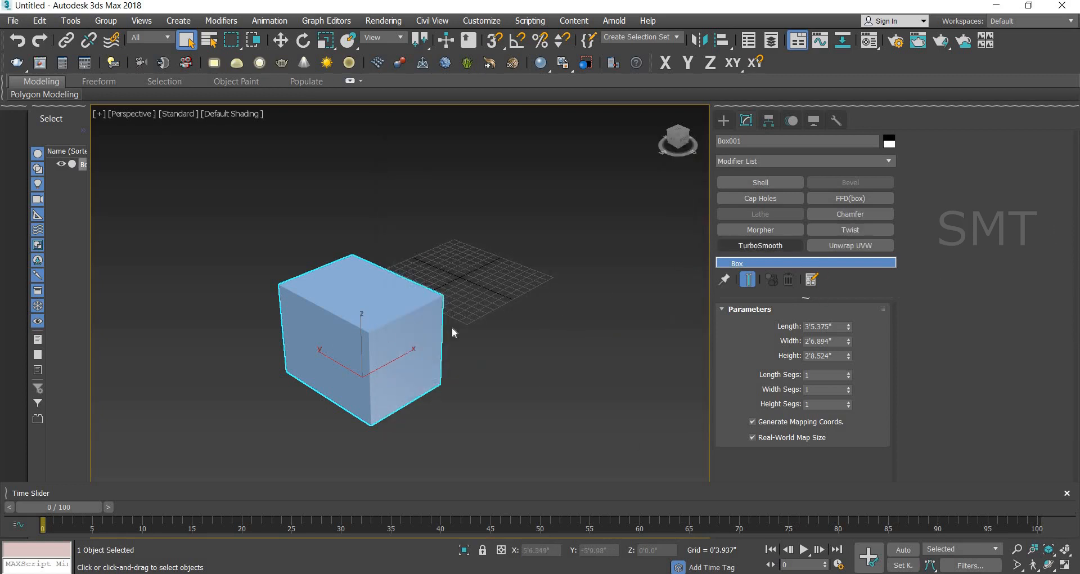
Step: Apply a Twist modifier to the box with angle 34.5, bias 39.5 and the twist axis set to X
left_click(280, 41)
left_click(850, 229)
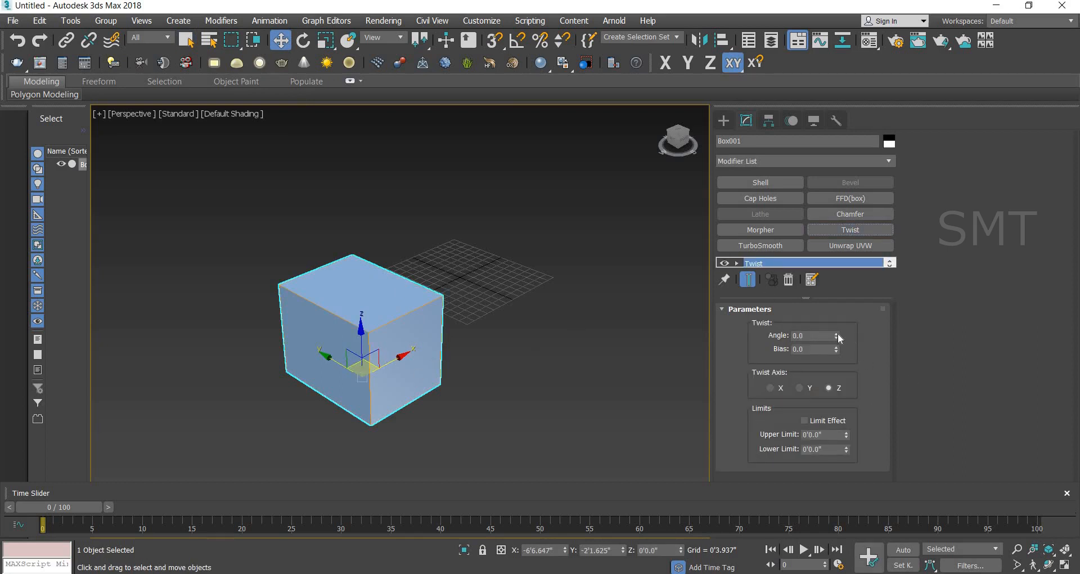
left_click_drag(836, 336, 835, 296)
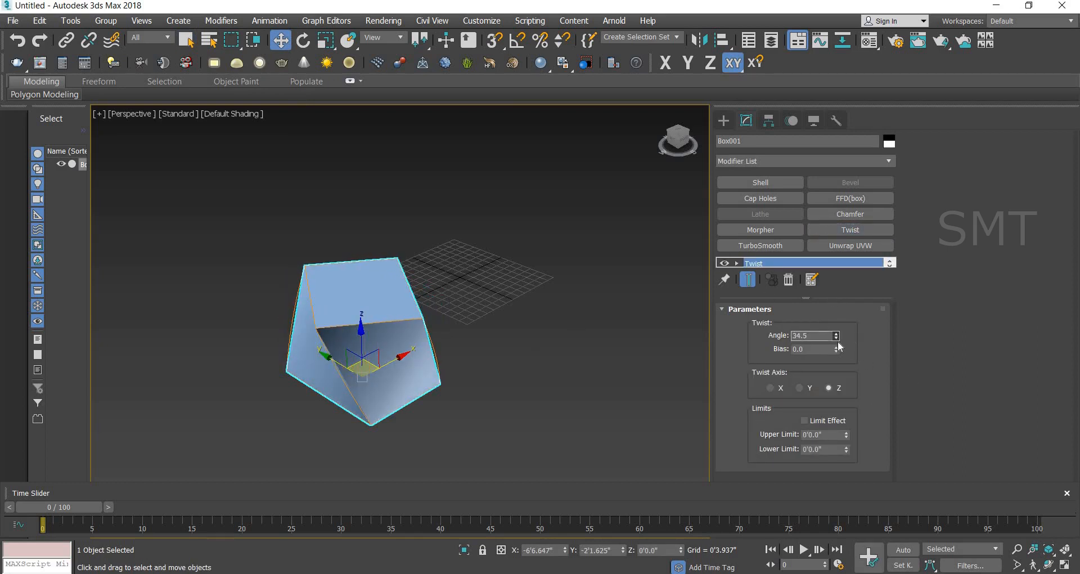
left_click_drag(837, 347, 846, 296)
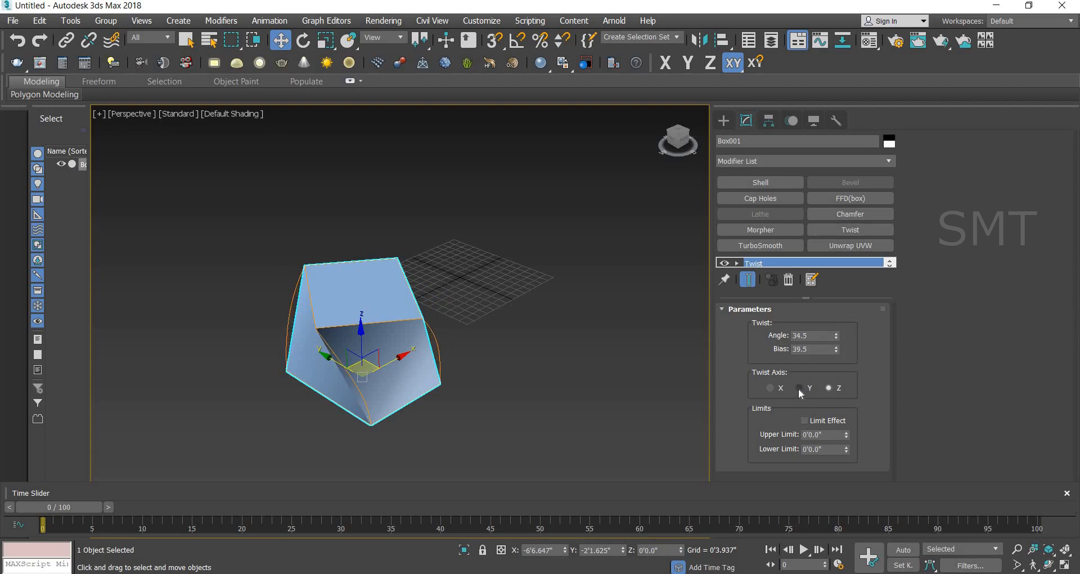
left_click(799, 388)
left_click(769, 388)
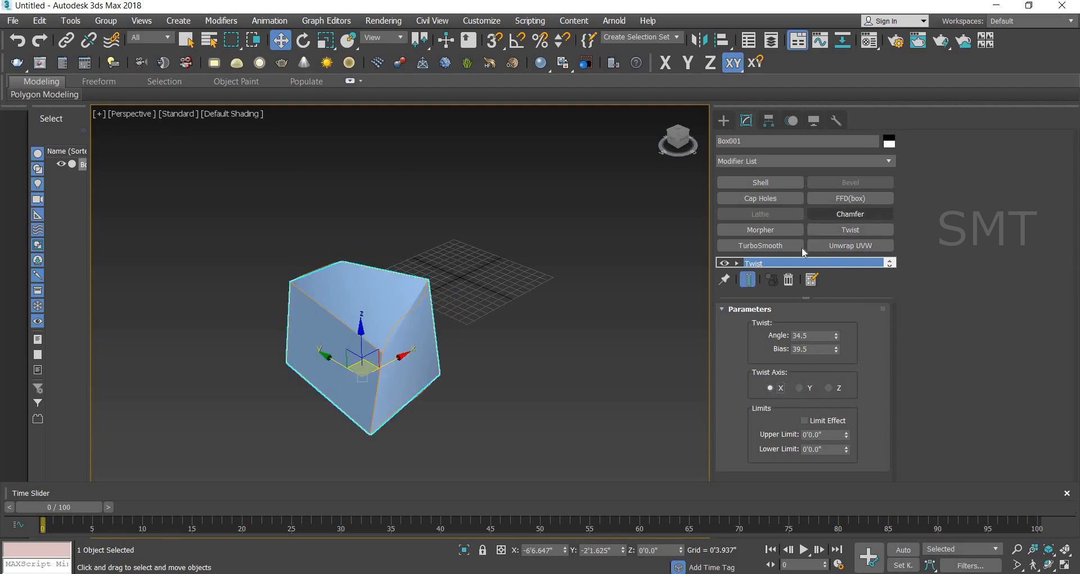
Step: Add a TurboSmooth modifier to the twisted box and set its iterations to 5
left_click(788, 244)
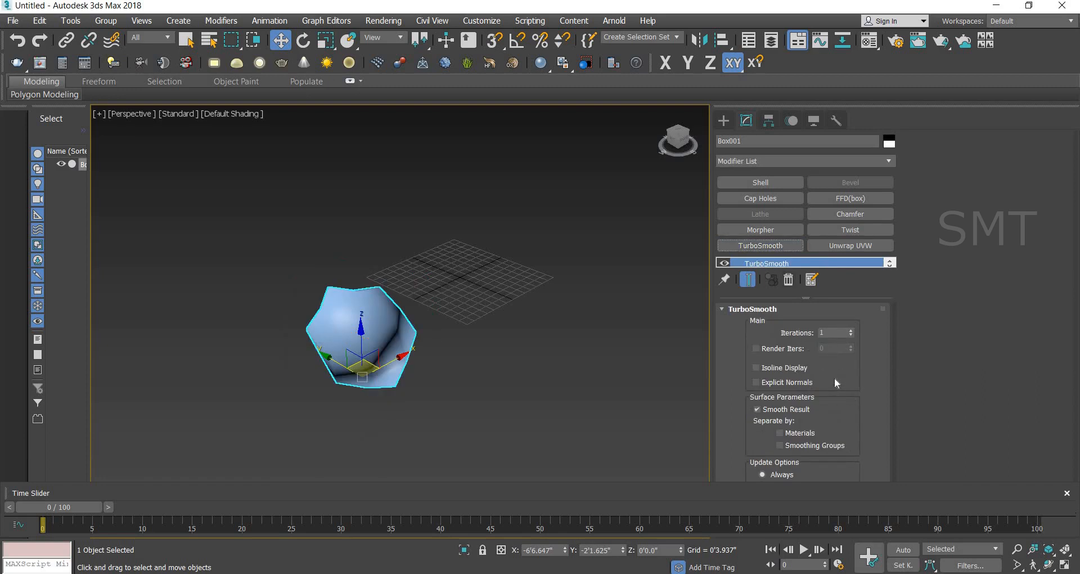
left_click(850, 331)
left_click(851, 330)
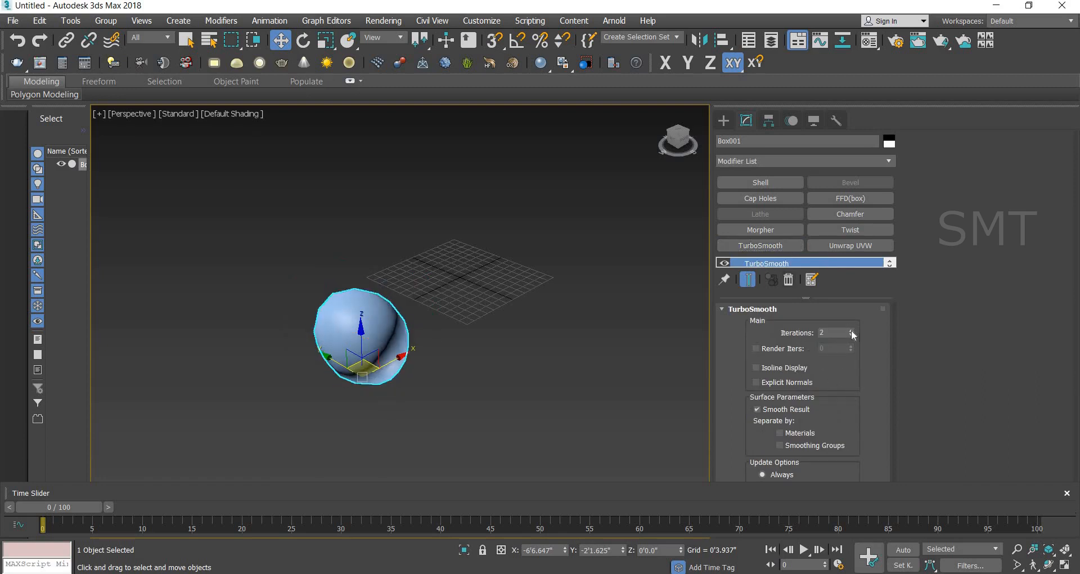
left_click(851, 330)
left_click(851, 330)
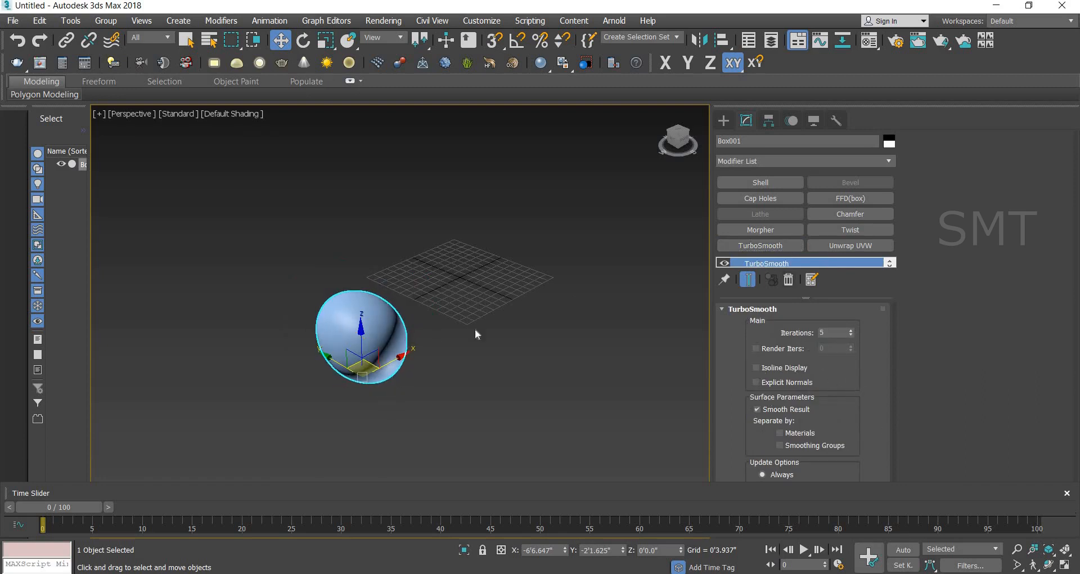